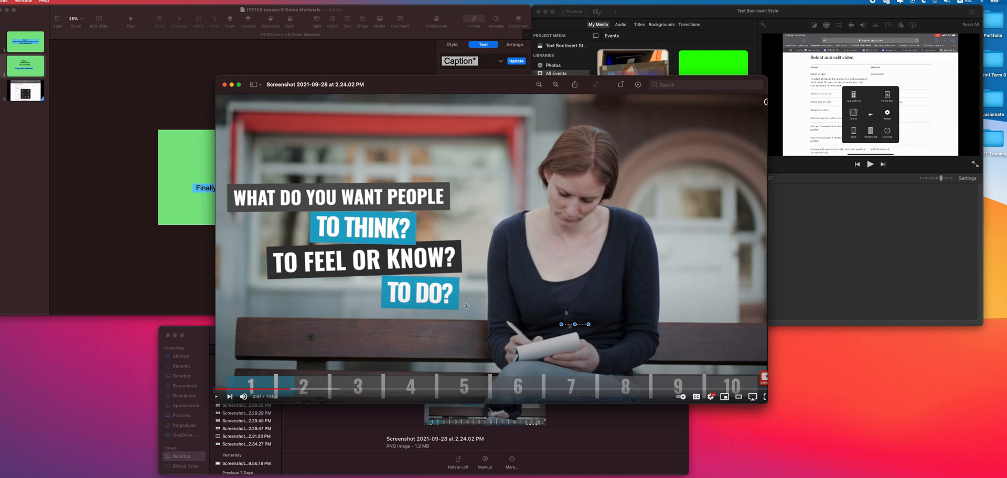
- Switch to iMovie and crop the timeline clip with Crop to Fill, framing it closely around the black pop-up menu
click(456, 305)
click(860, 243)
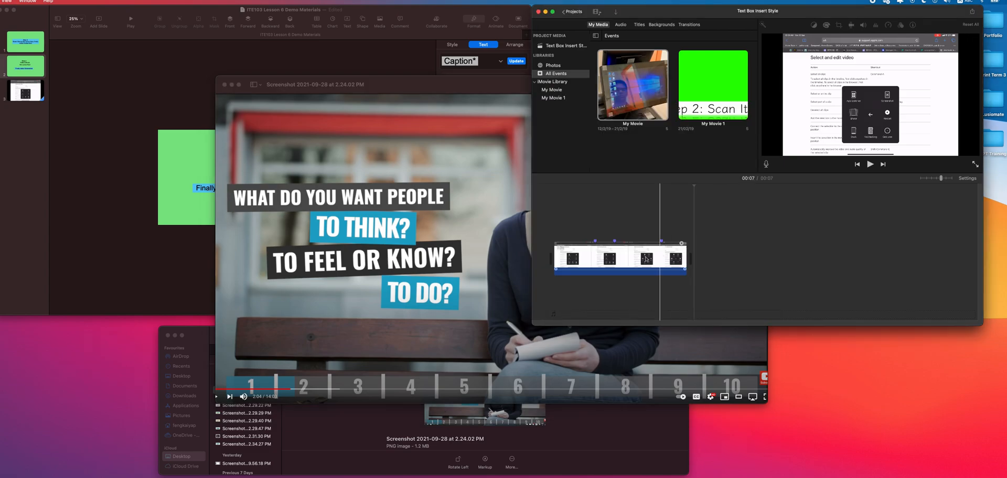
click(628, 263)
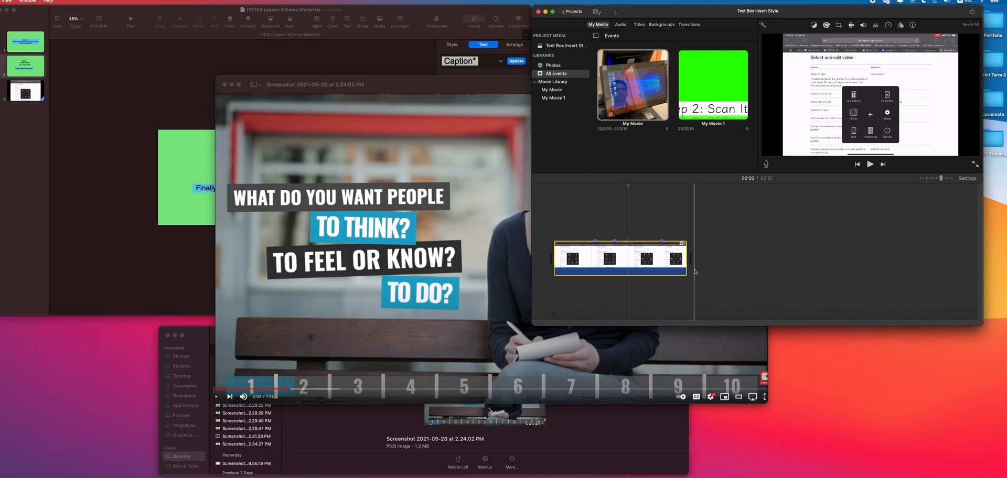
click(839, 26)
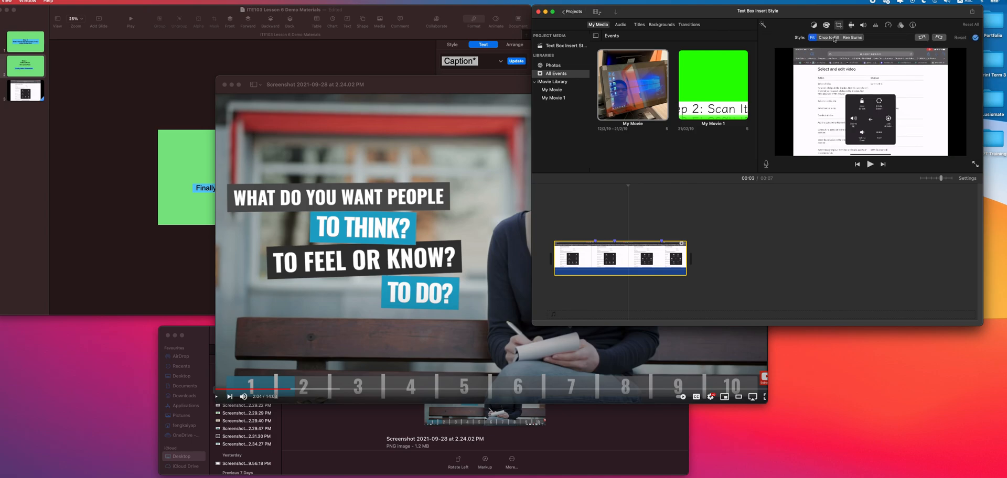
click(833, 38)
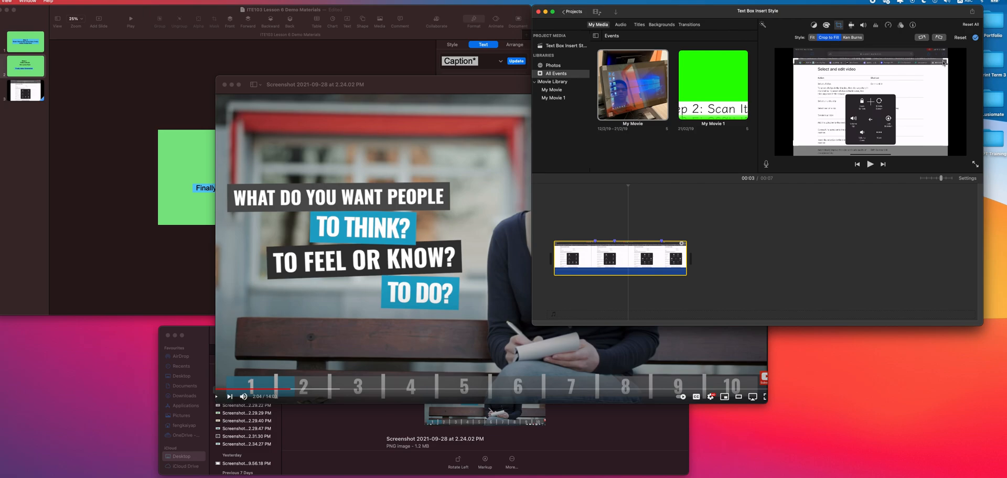
drag(946, 59, 830, 123)
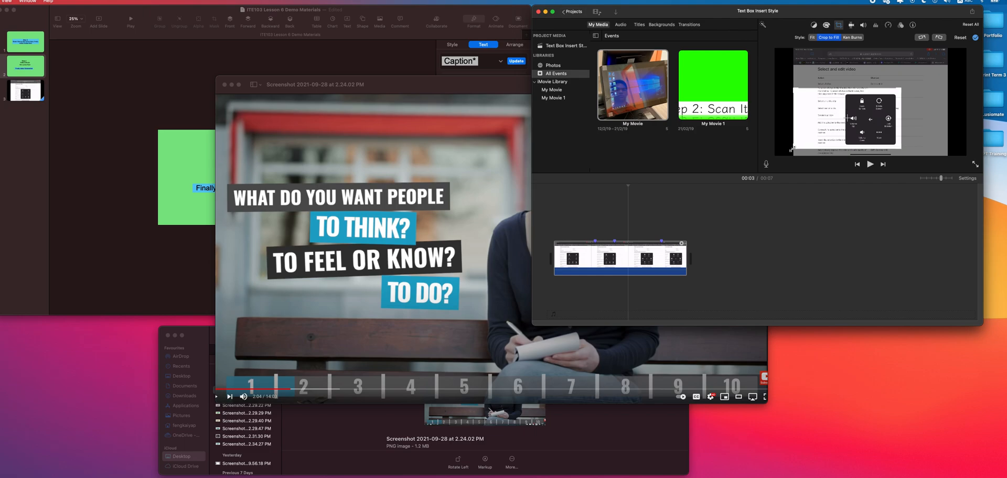
click(796, 215)
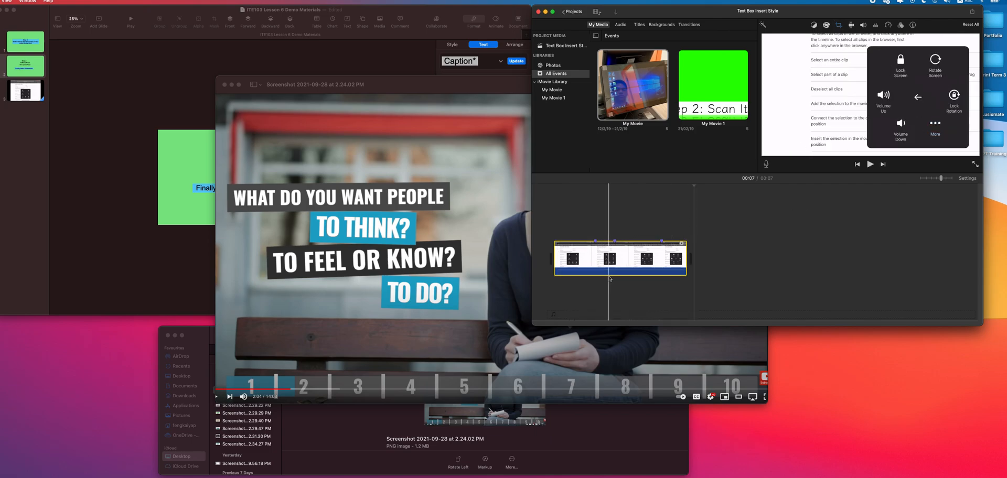
click(781, 286)
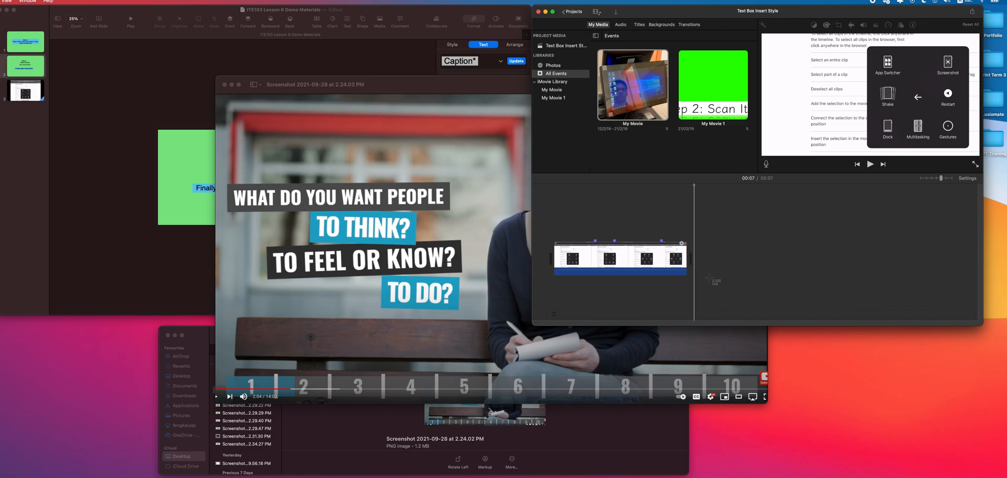
- Capture the cropped video preview as a screenshot and place it in Keynote behind the Step 2 slide's text, filling the slide
key(super+shift+4)
drag(761, 33, 980, 160)
drag(992, 464, 113, 152)
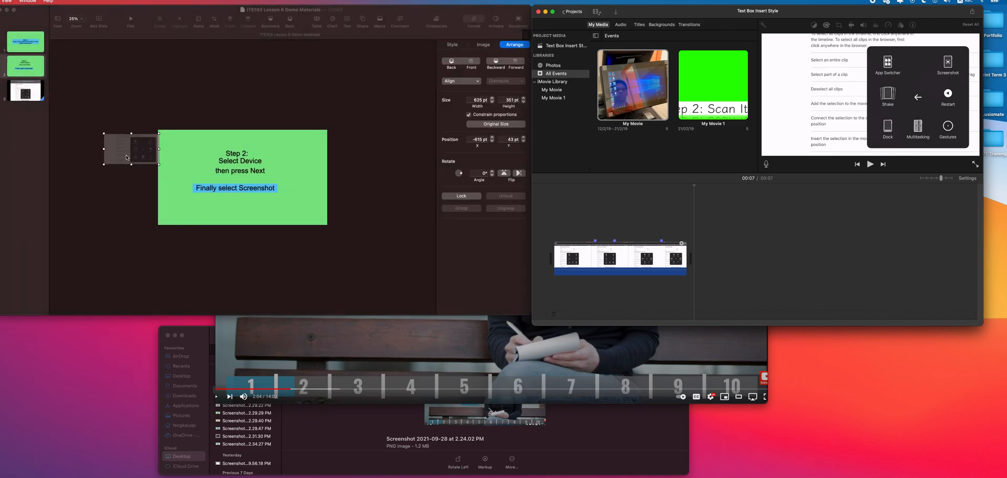
drag(131, 146, 330, 223)
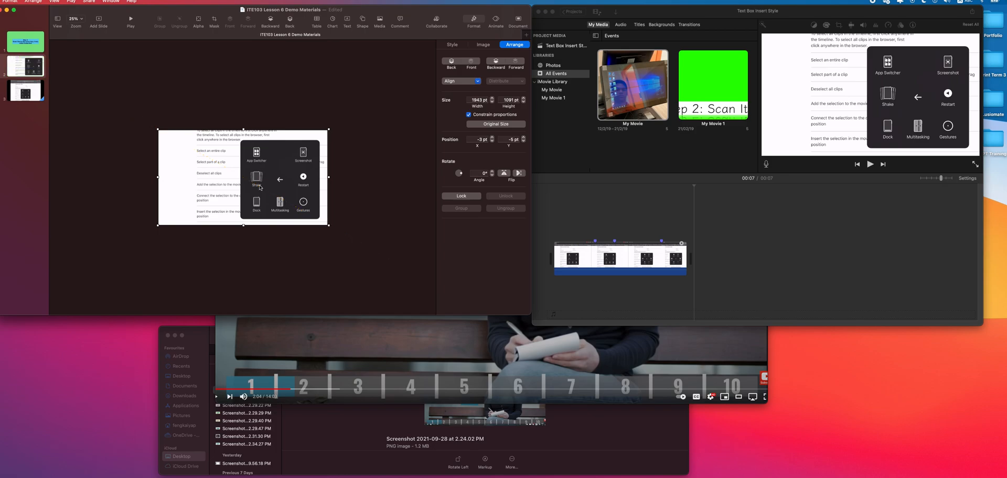
click(289, 21)
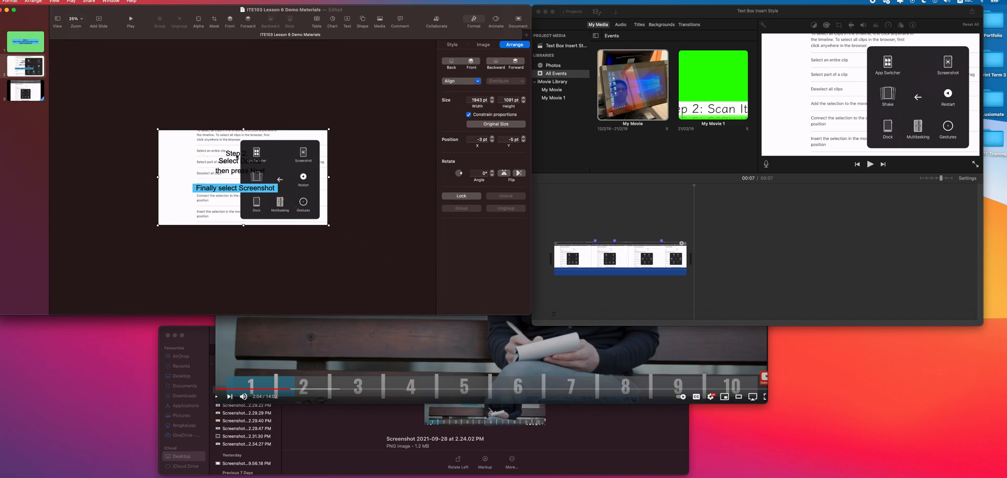
- Move the Step 2 slide's text lines together onto the white area beside the black menu
click(236, 156)
click(238, 155)
shift+click(239, 164)
shift+click(236, 172)
click(27, 48)
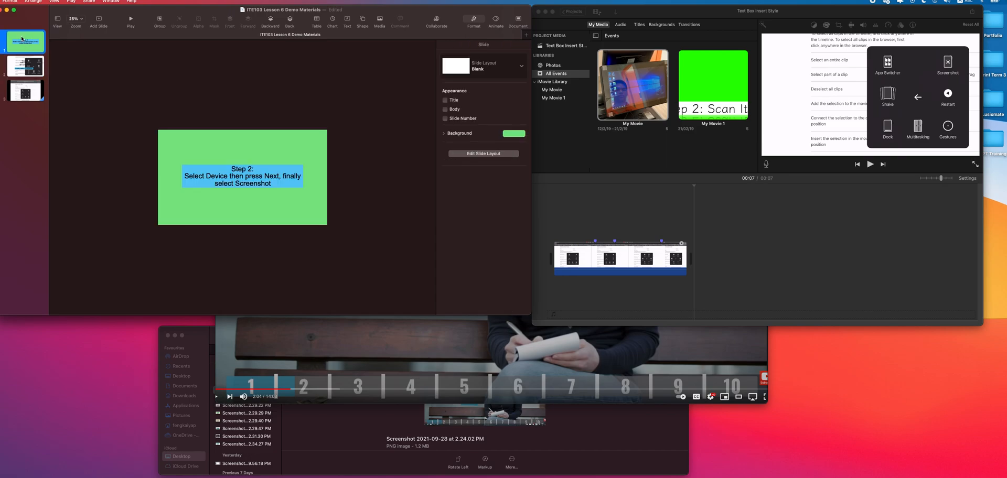
click(235, 175)
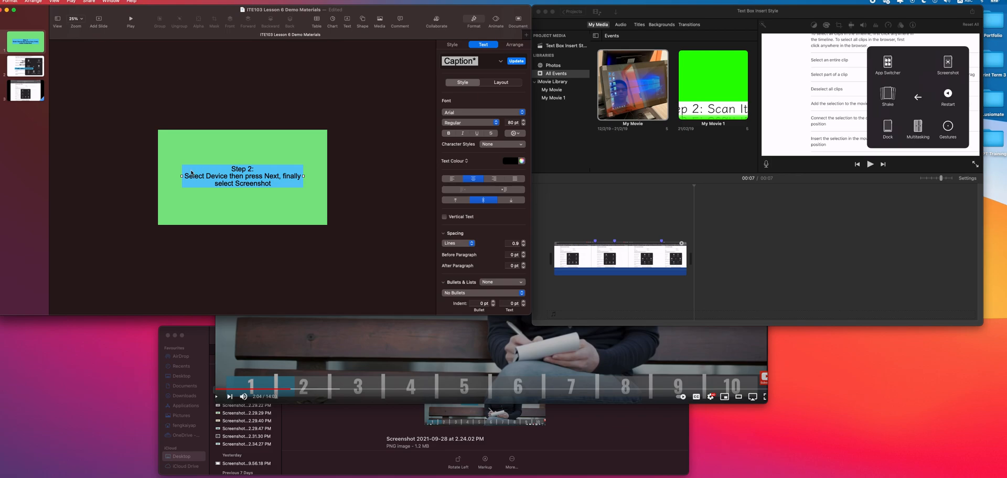
click(9, 76)
drag(226, 163, 179, 183)
click(220, 189)
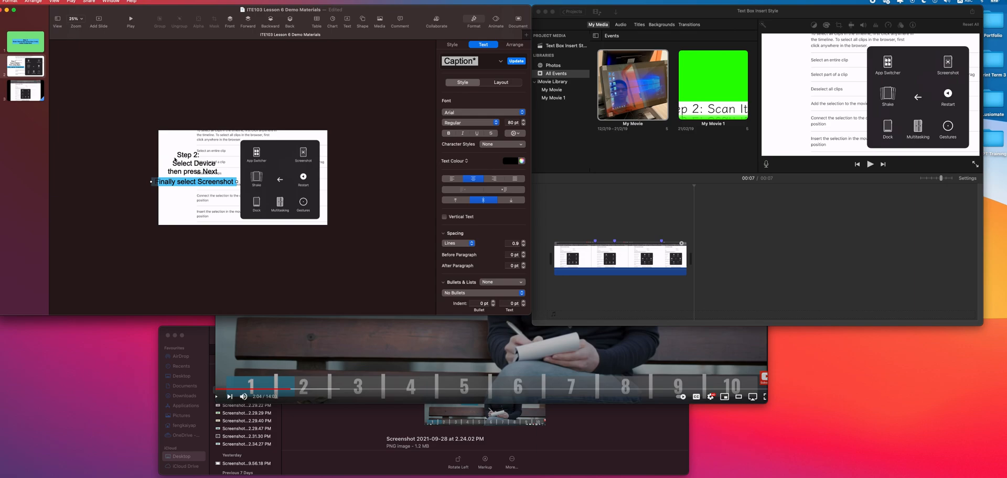
- Apply a grey text background to the "Select Device" and "Finally select Screenshot" lines
click(196, 163)
shift+click(183, 186)
click(515, 133)
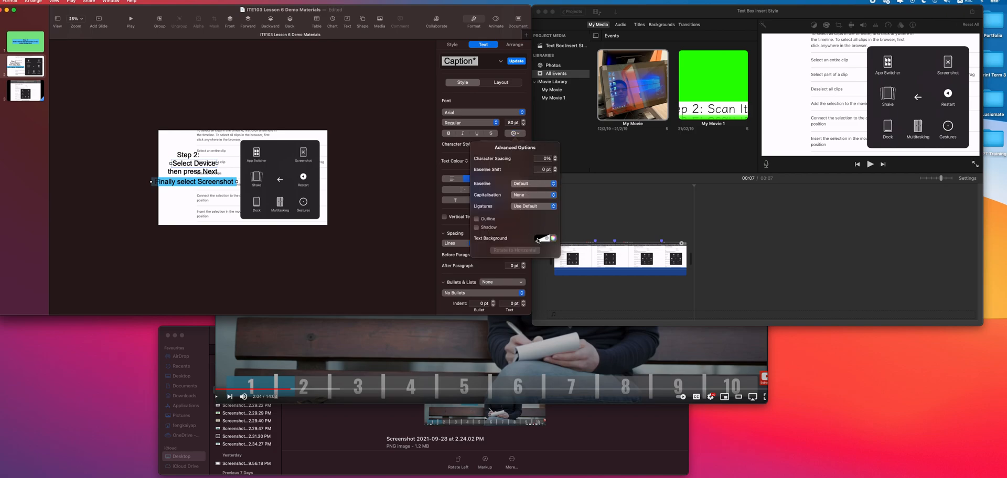
click(537, 240)
click(541, 284)
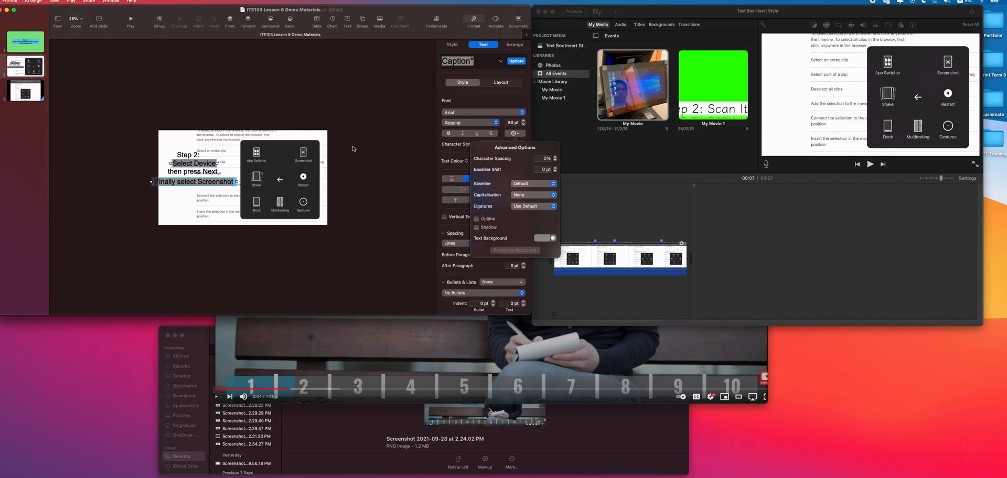
click(268, 128)
- Remove the blue fill from the "Finally select Screenshot" text box and move the line slightly lower on the slide
click(210, 182)
click(452, 44)
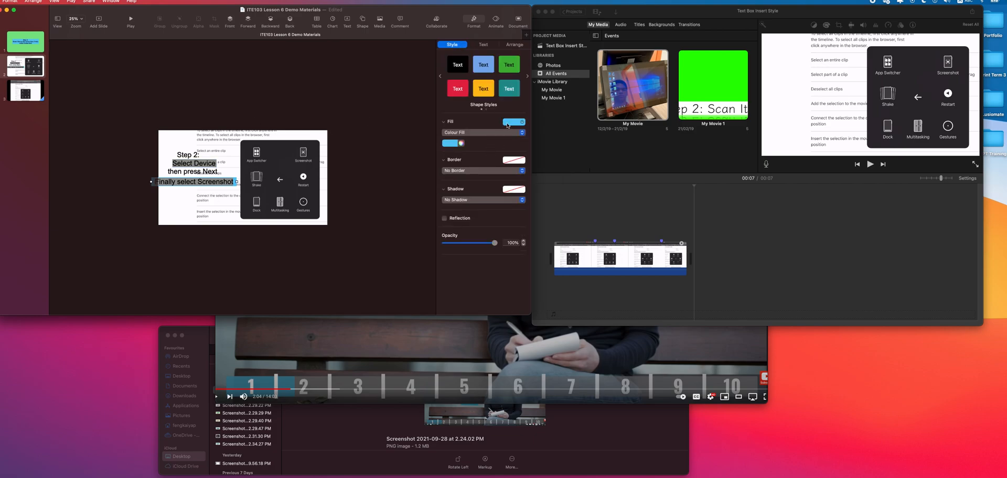
click(450, 143)
click(505, 236)
click(415, 214)
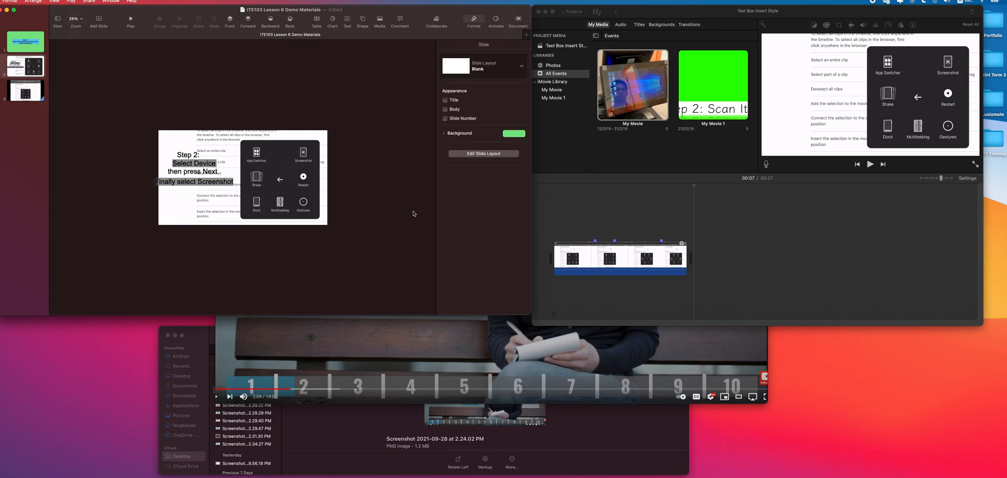
drag(183, 185, 188, 197)
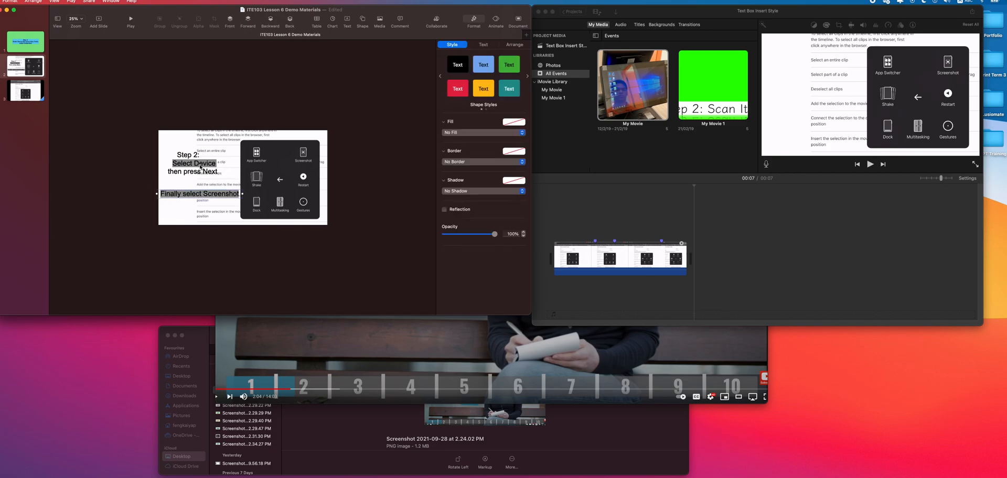
- Select the "Step 2:" and "then press Next" lines and show their text formatting options
click(196, 175)
shift+click(193, 156)
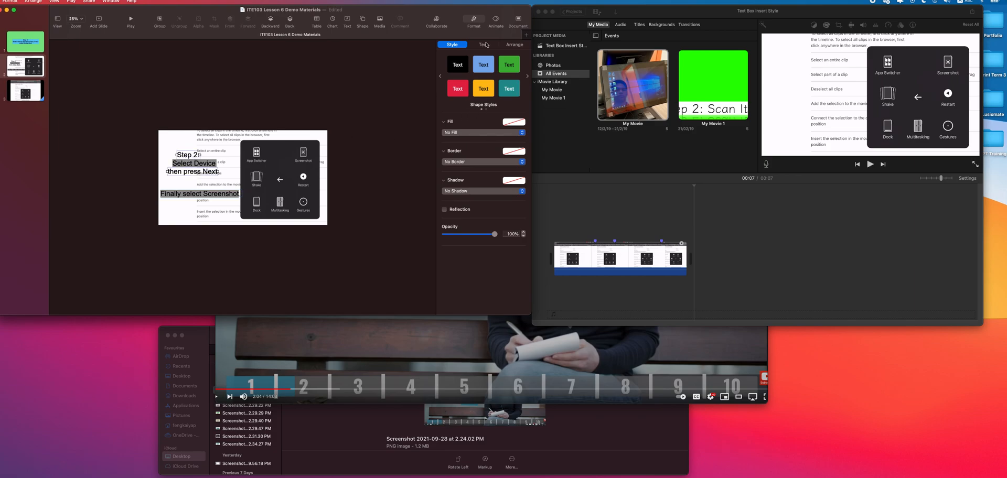
click(484, 45)
click(507, 161)
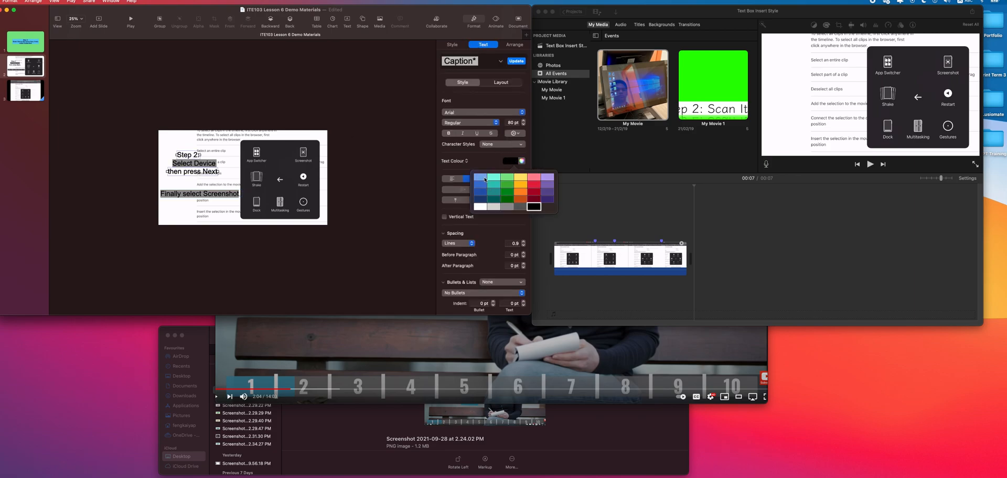
click(485, 179)
key(super+z)
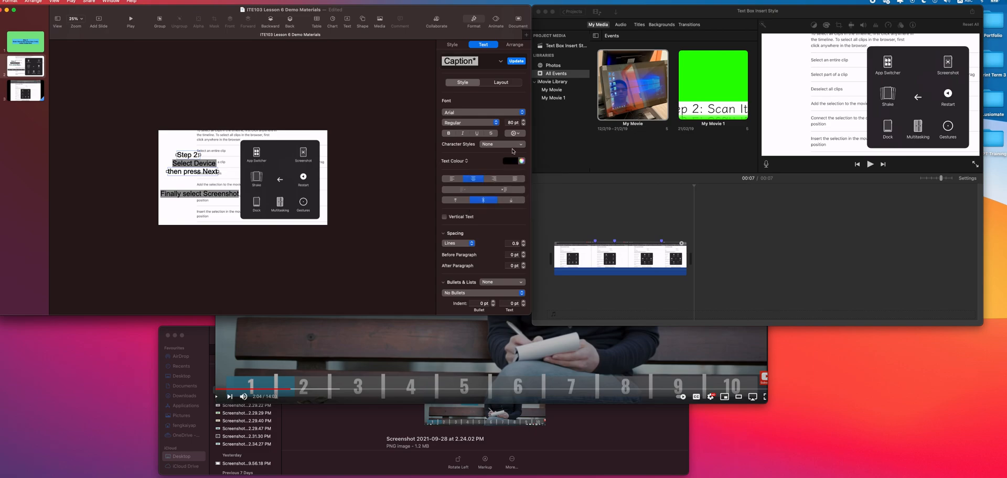
- Apply a light blue text background to the "Step 2:" and "then press Next" lines
click(518, 135)
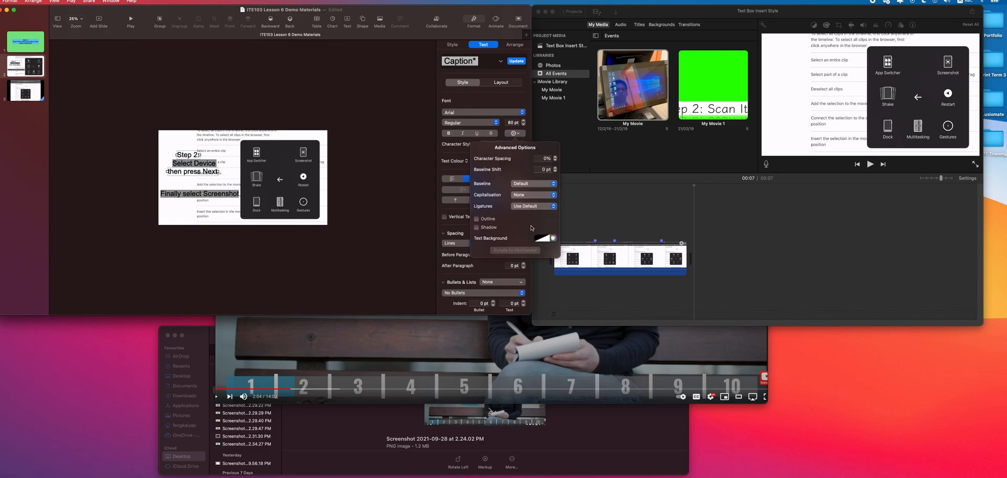
click(540, 238)
click(532, 257)
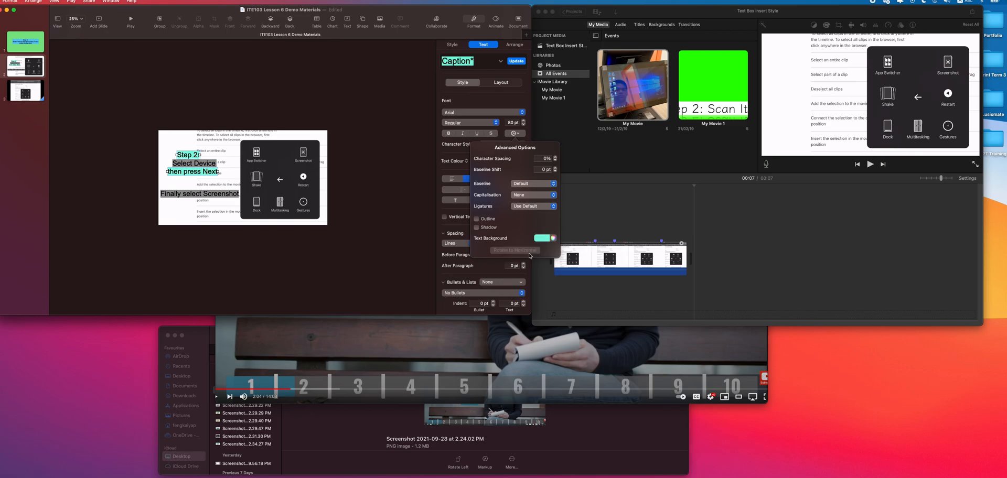
click(544, 238)
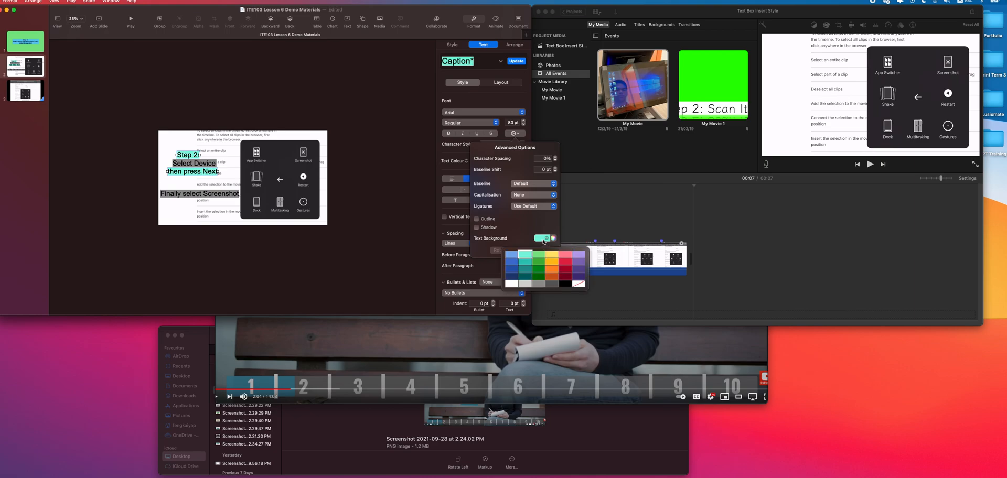
click(524, 263)
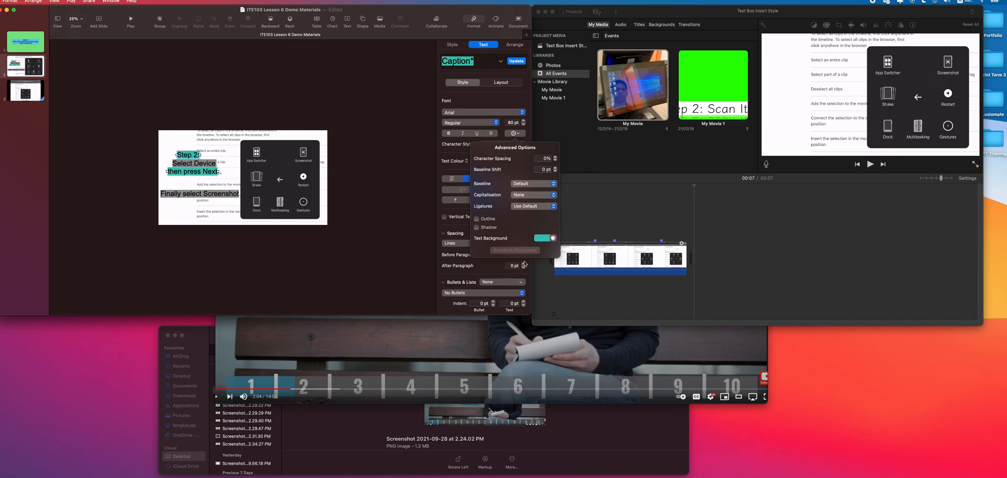
click(546, 238)
click(512, 260)
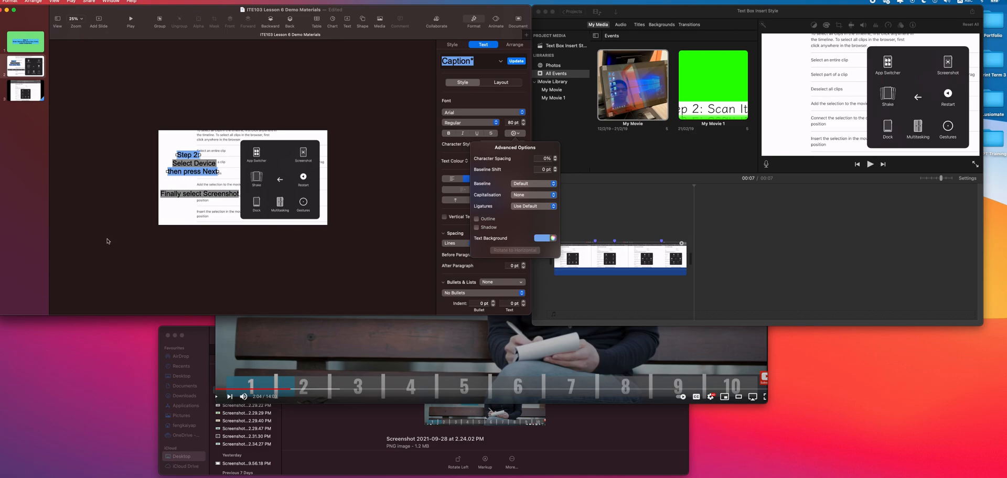
click(89, 225)
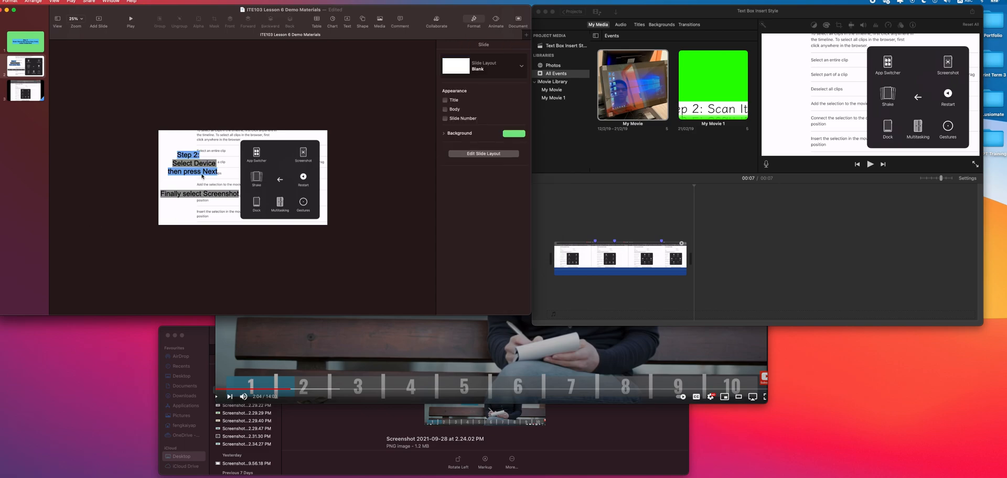
- Move the upper three text lines down into a compact stack directly above "Finally select Screenshot"
click(201, 176)
mouse_move(199, 175)
mouse_down()
mouse_move(195, 162)
mouse_move(200, 177)
mouse_up()
click(192, 156)
- Change the font of all four caption lines to Futura
click(200, 180)
shift+click(194, 168)
shift+click(195, 184)
shift+click(195, 195)
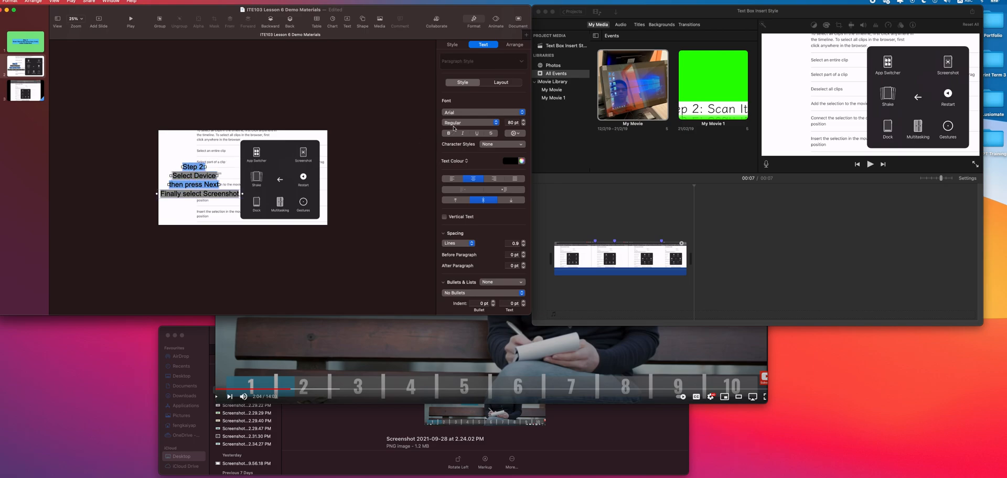
click(463, 112)
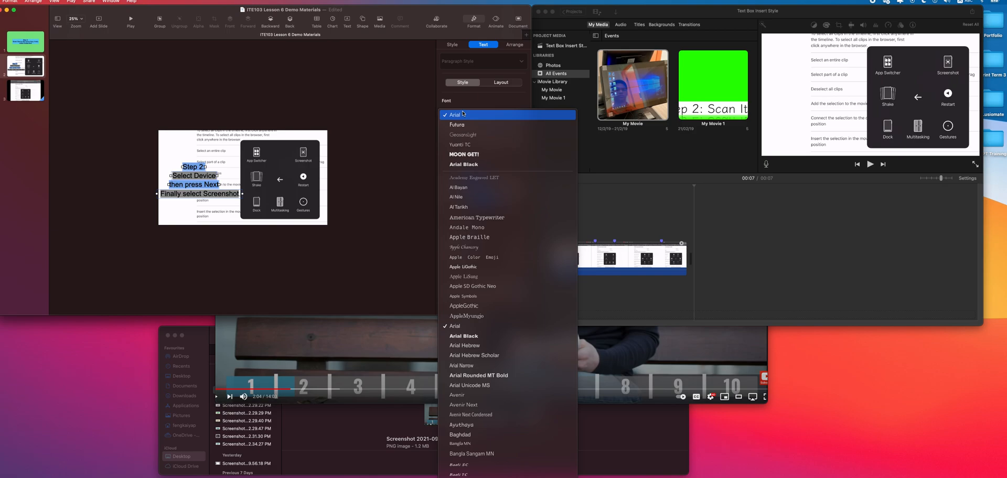
scroll(463, 113, down, 10)
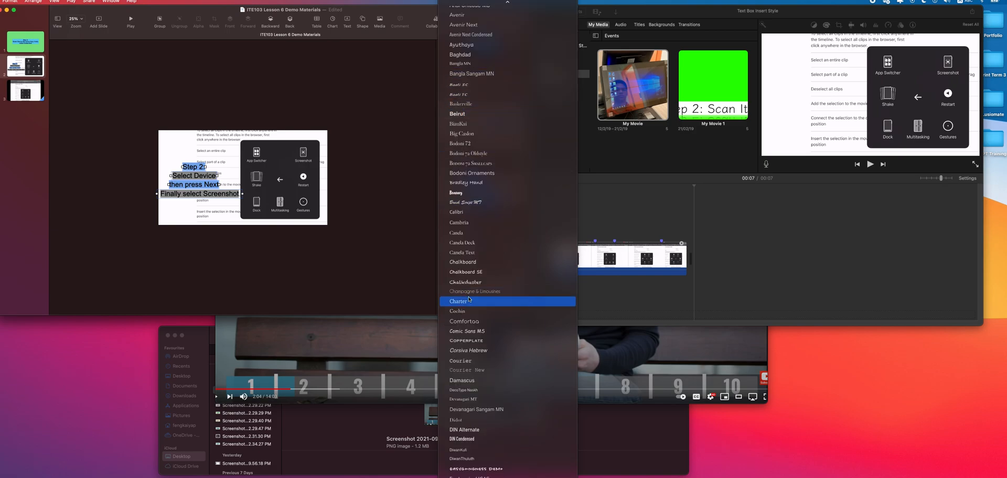
scroll(472, 309, down, 5)
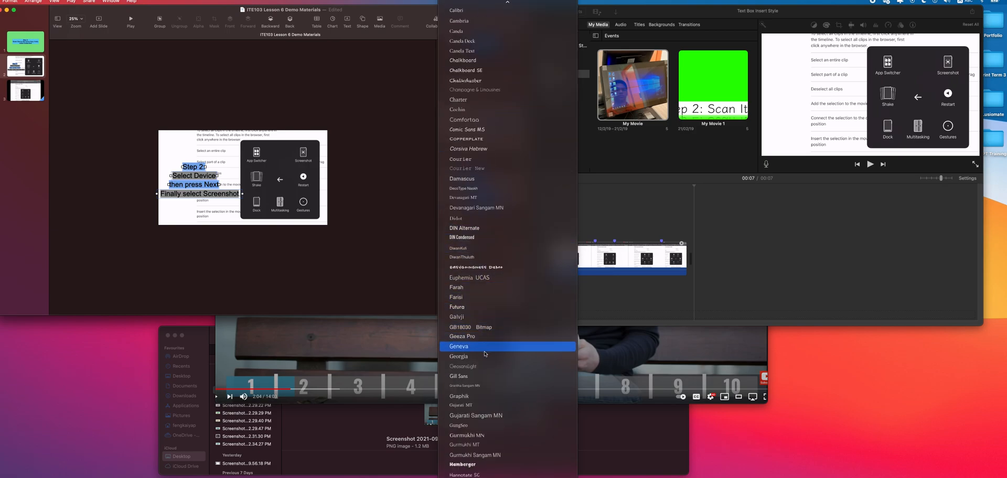
click(462, 307)
- Set the typeface of the four caption lines to Condensed Medium after trying Condensed ExtraBold
click(463, 126)
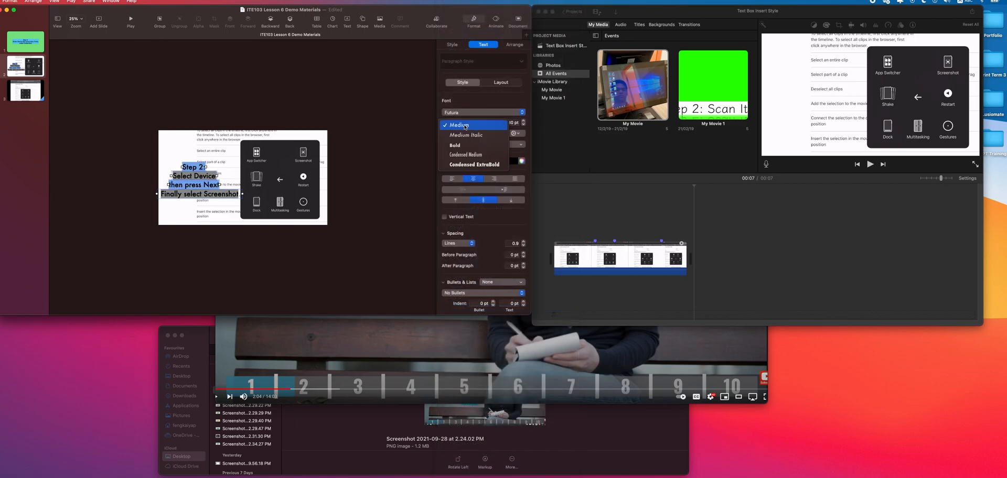
click(469, 166)
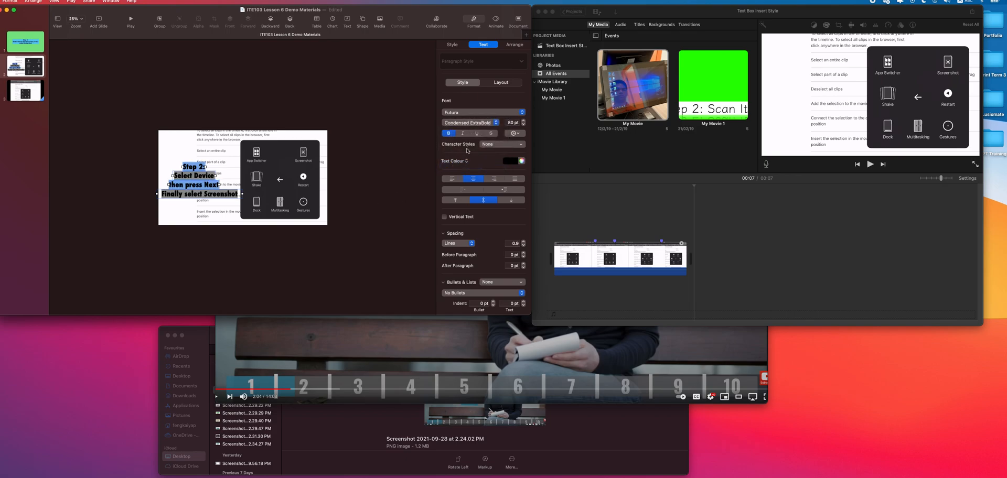
click(470, 122)
click(472, 116)
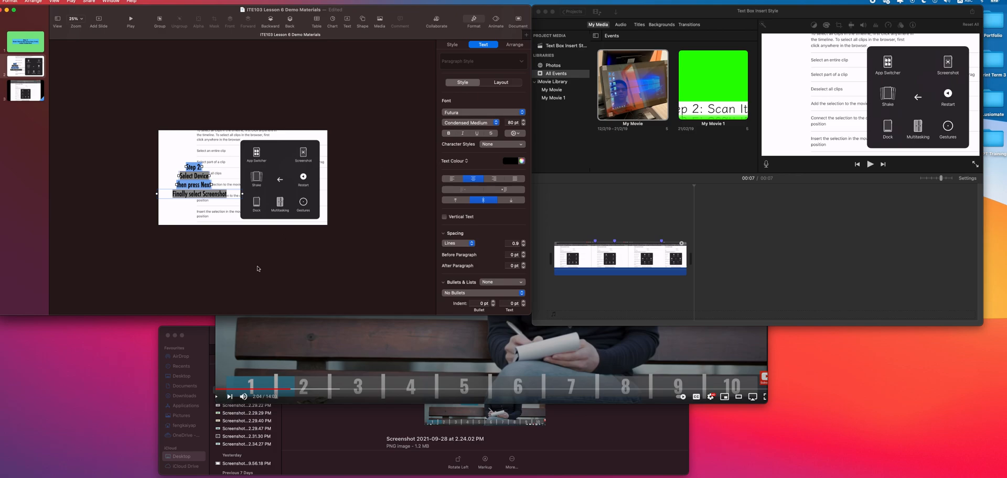
- Increase the font size of the four caption lines to about 99 pt
click(523, 120)
click(523, 120)
click(523, 120)
click(524, 120)
click(524, 120)
click(523, 120)
click(523, 120)
click(523, 120)
click(524, 120)
click(523, 120)
click(524, 120)
click(524, 120)
click(524, 120)
click(523, 120)
click(524, 120)
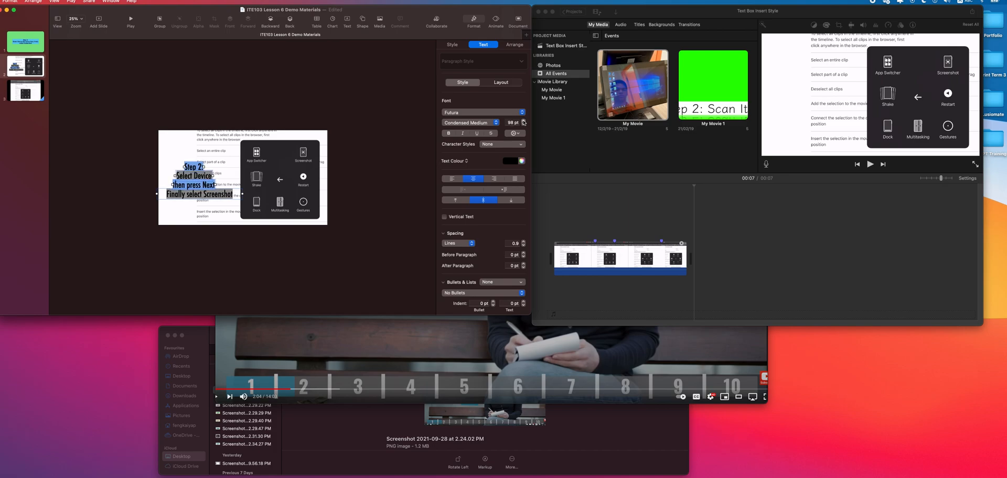
- Set the font size of the four caption lines to 100 pt
click(523, 120)
click(524, 120)
click(215, 254)
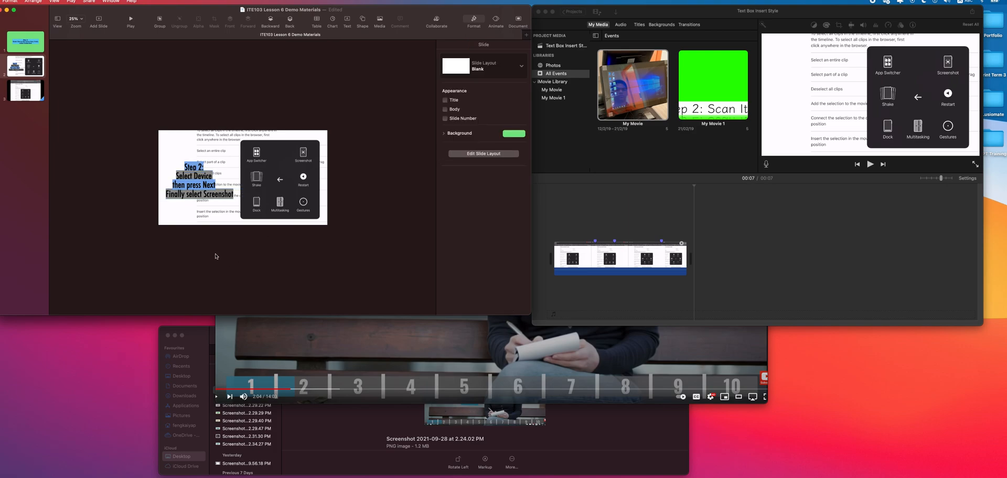
- Nudge the "Select Device", "then press Next" and "Finally select Screenshot" lines slightly to even out the caption stack
click(203, 175)
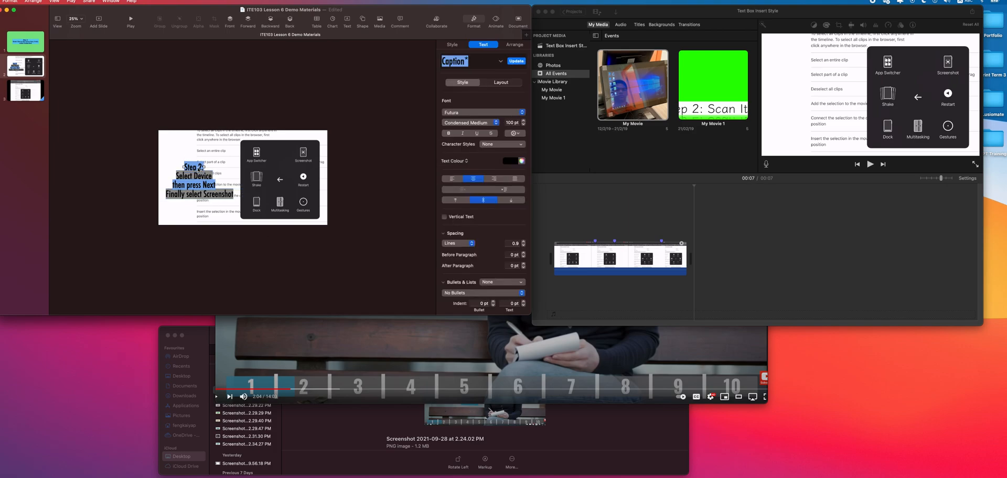
drag(196, 178, 226, 200)
click(194, 187)
click(194, 194)
- Raise the "Step 2:" line slightly, undo its sideways shift, and change its typeface to Futura Bold
click(199, 163)
drag(200, 163, 226, 166)
key(super+z)
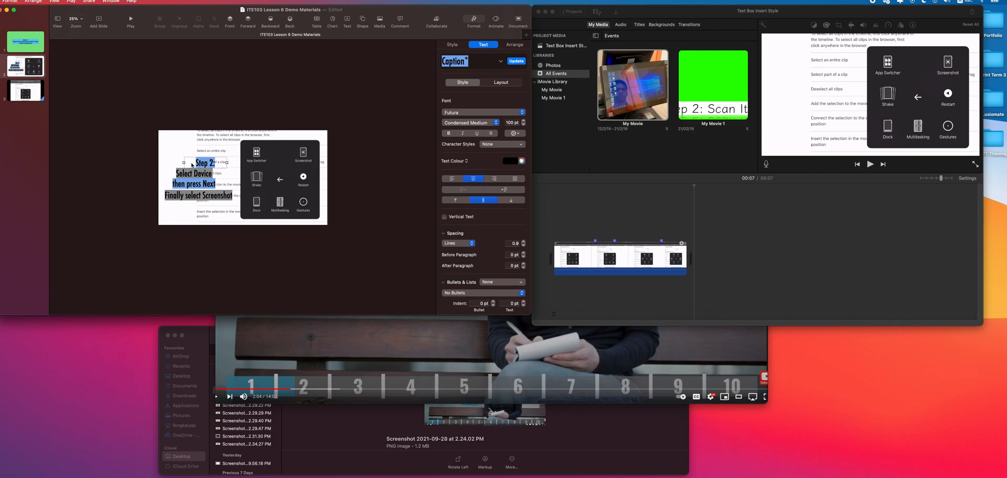
key(super+z)
click(459, 121)
click(459, 118)
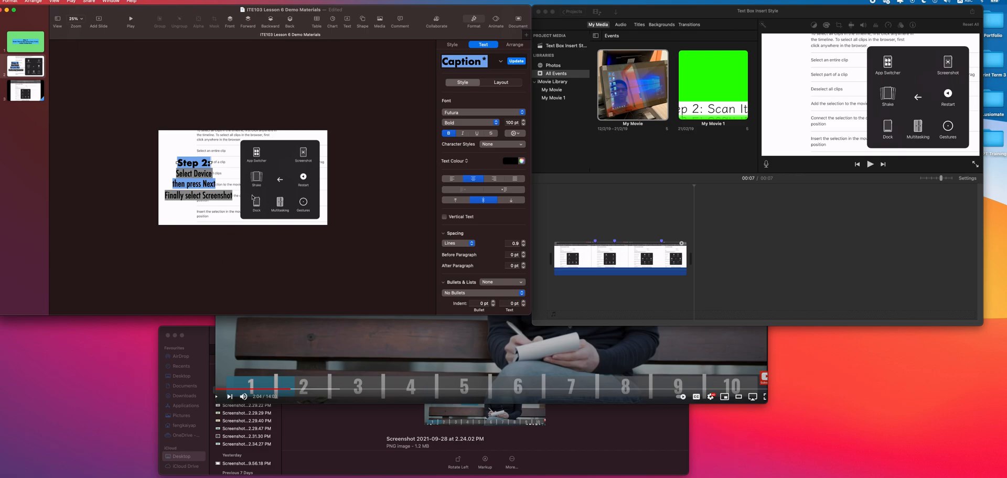
- Tilt the caption lines slightly, rotating "Step 2:" to 358° and "Finally select Screenshot" to 1°
click(514, 44)
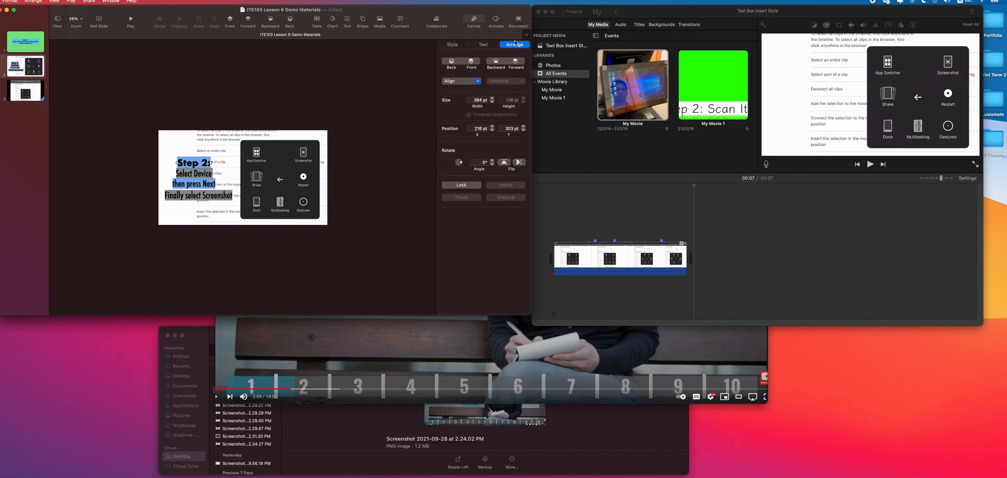
click(492, 165)
click(492, 164)
click(200, 182)
click(208, 177)
click(230, 197)
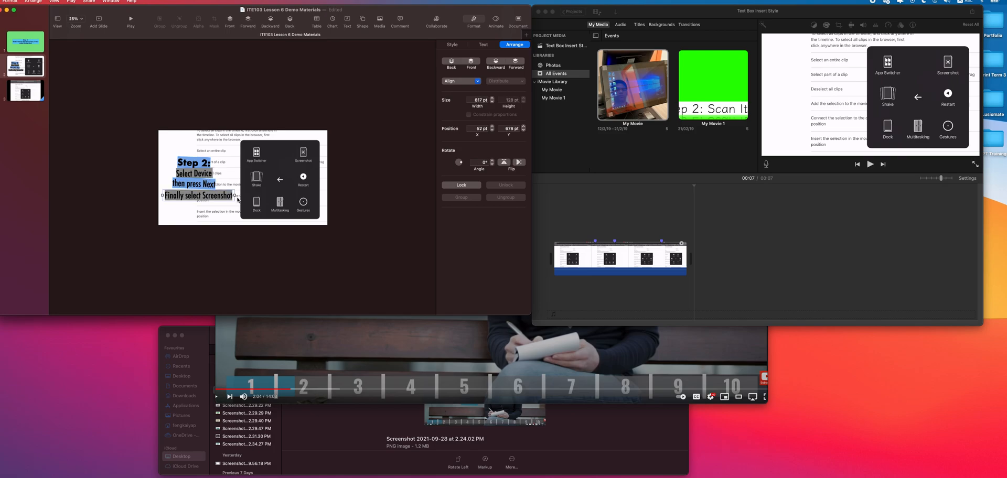
click(492, 161)
click(189, 233)
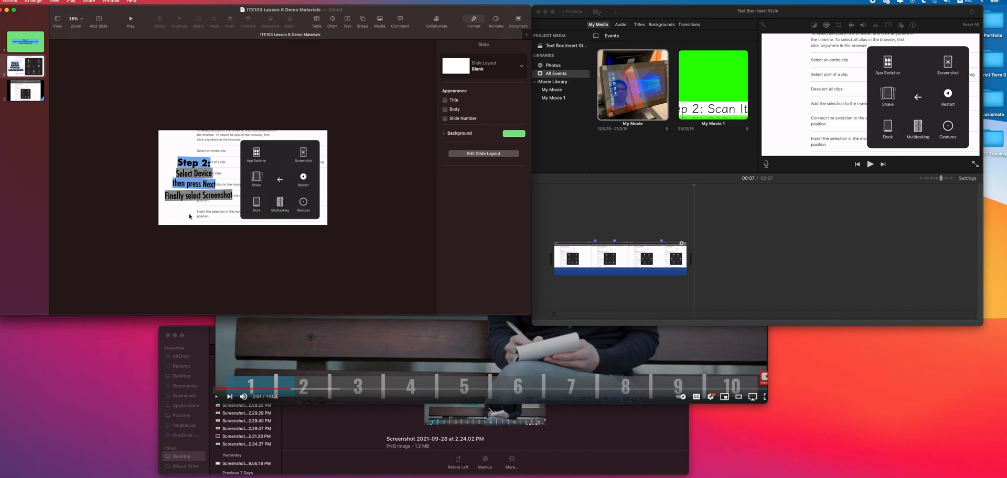
- Fine-tune the positions of the tilted caption lines so they form a tight, even stack
click(190, 158)
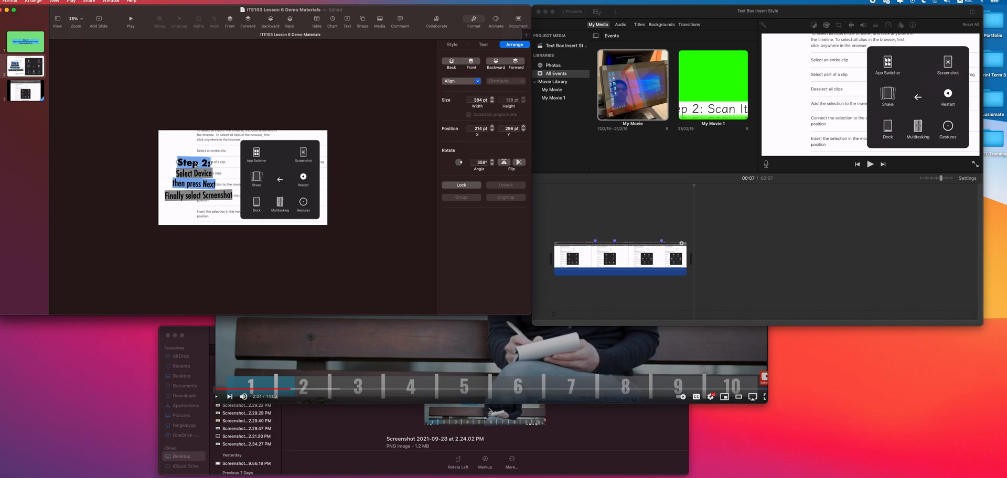
click(200, 175)
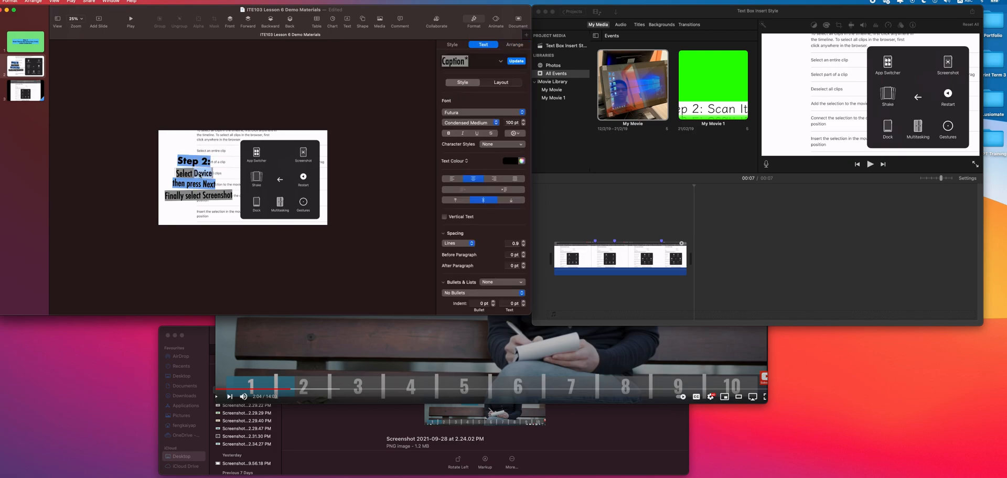
click(147, 185)
drag(199, 174, 197, 175)
drag(197, 185, 198, 187)
click(199, 197)
double_click(199, 198)
click(203, 209)
double_click(206, 197)
click(119, 209)
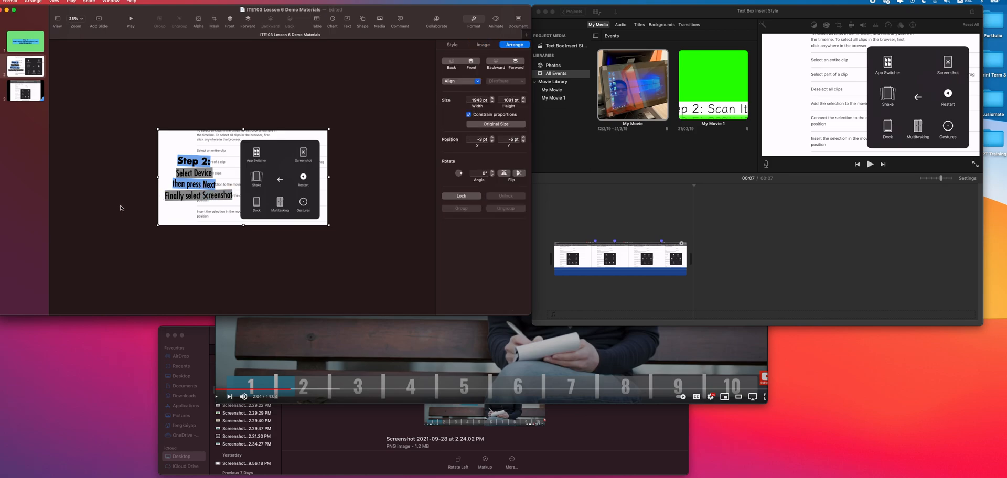
click(195, 198)
drag(195, 198, 195, 198)
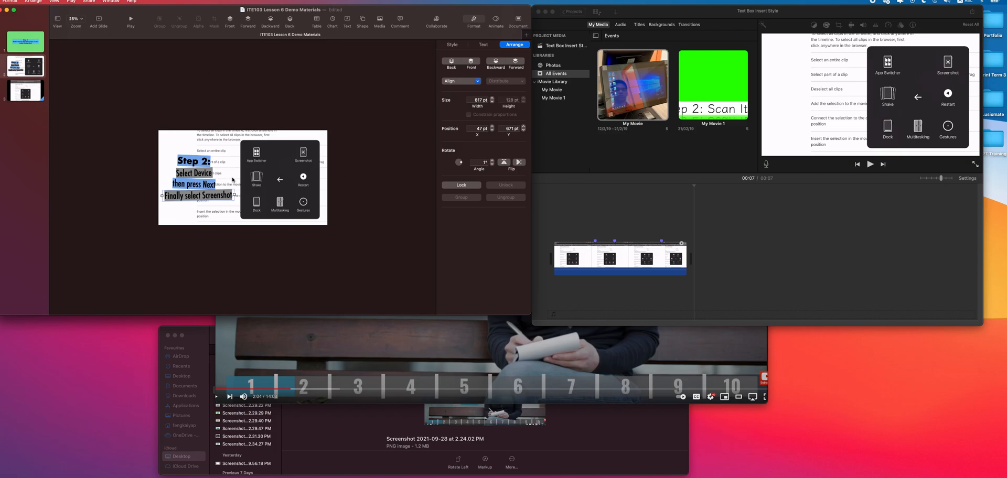
- Delete the background screenshot from slide 2, leaving the caption lines on plain green
click(255, 159)
key(BackSpace)
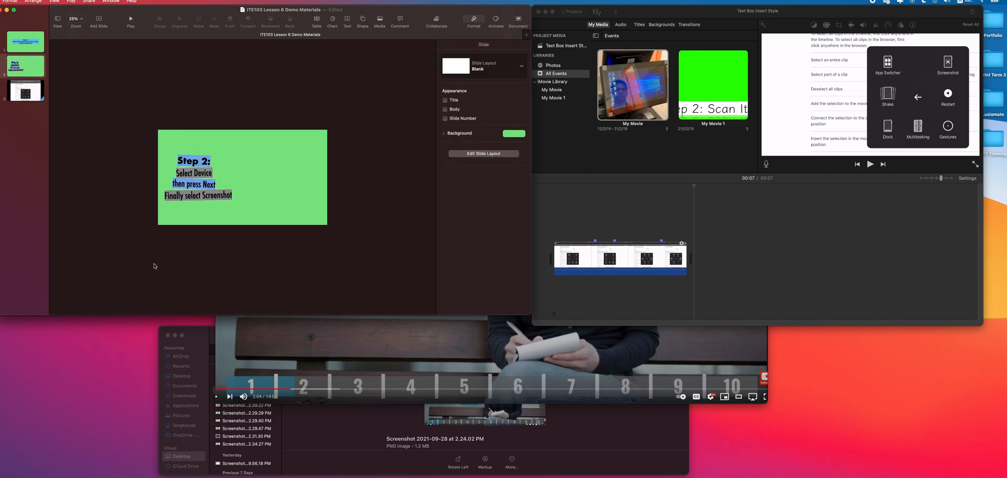
click(36, 73)
right_click(37, 73)
click(205, 58)
- Add a Move In build-in effect to all four caption lines
click(500, 21)
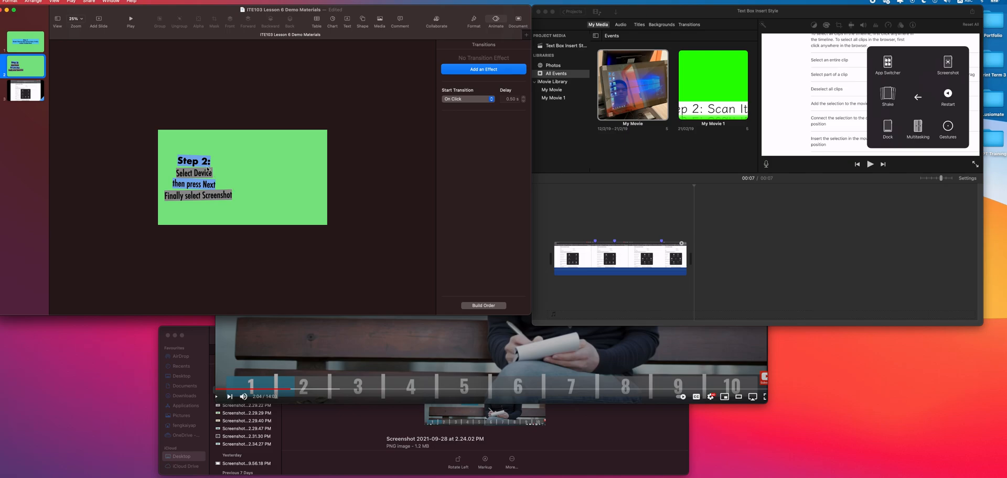
click(163, 148)
click(185, 171)
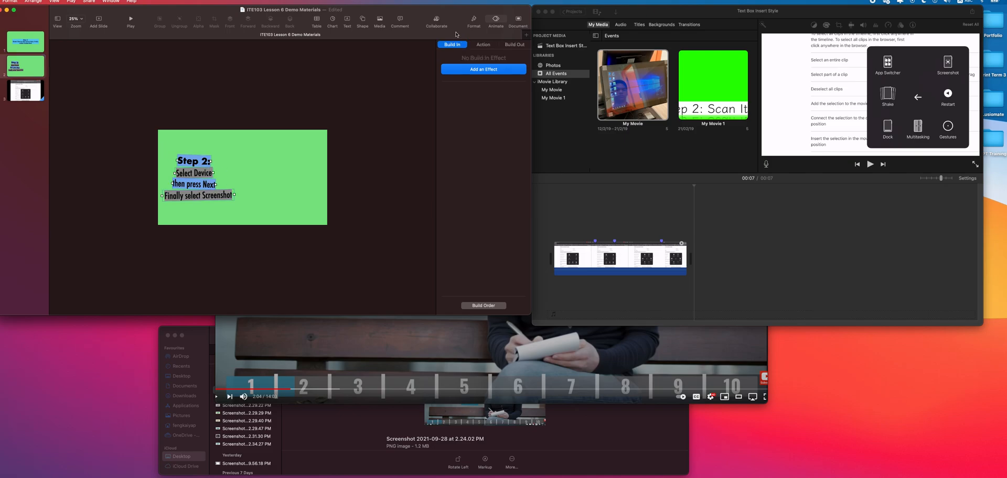
click(483, 69)
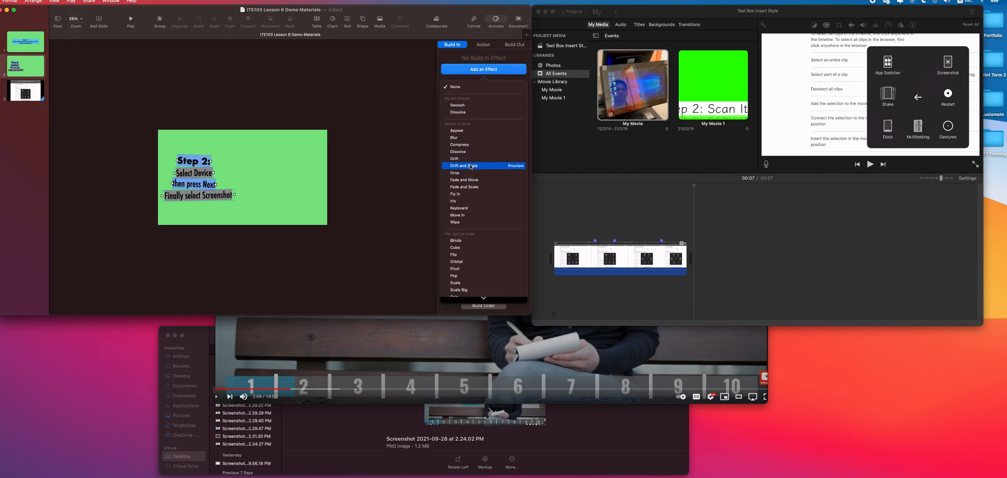
click(464, 214)
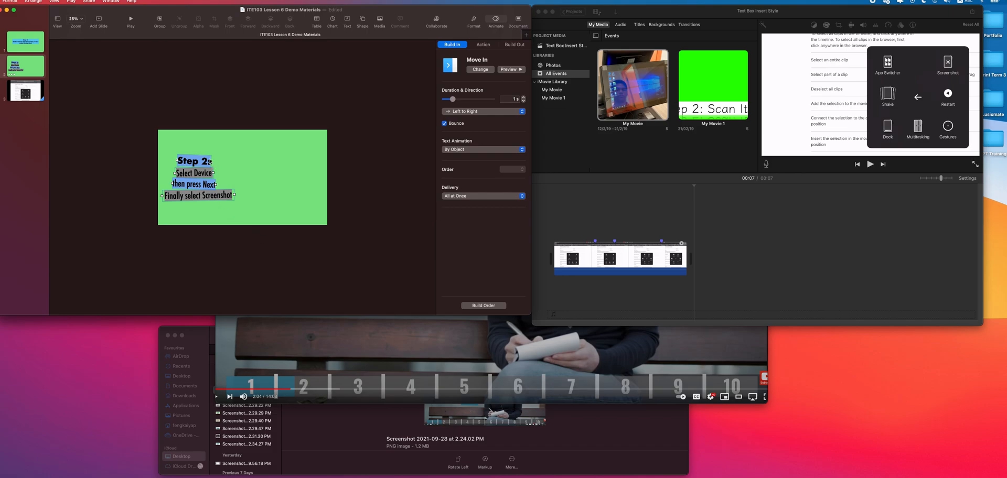
- Attach the four Move In builds to one another in the build order and play the slide to test them
click(474, 306)
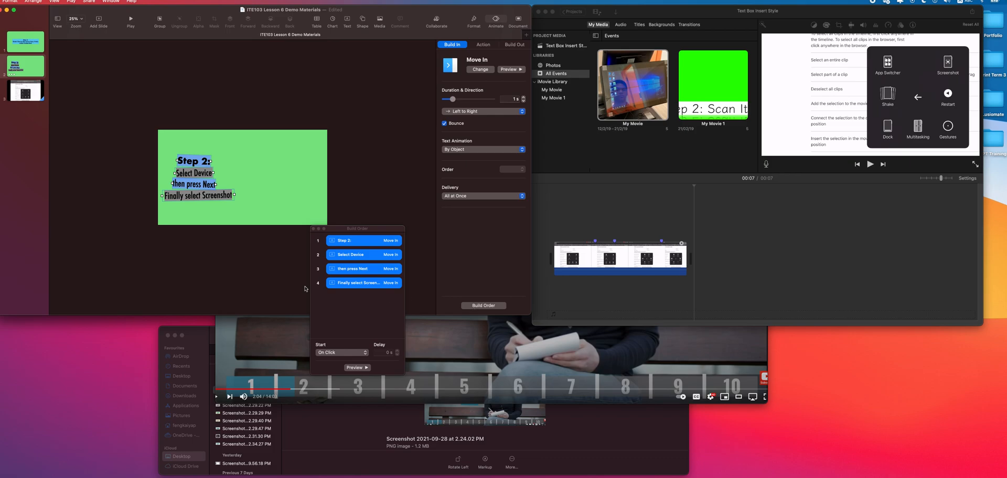
click(363, 257)
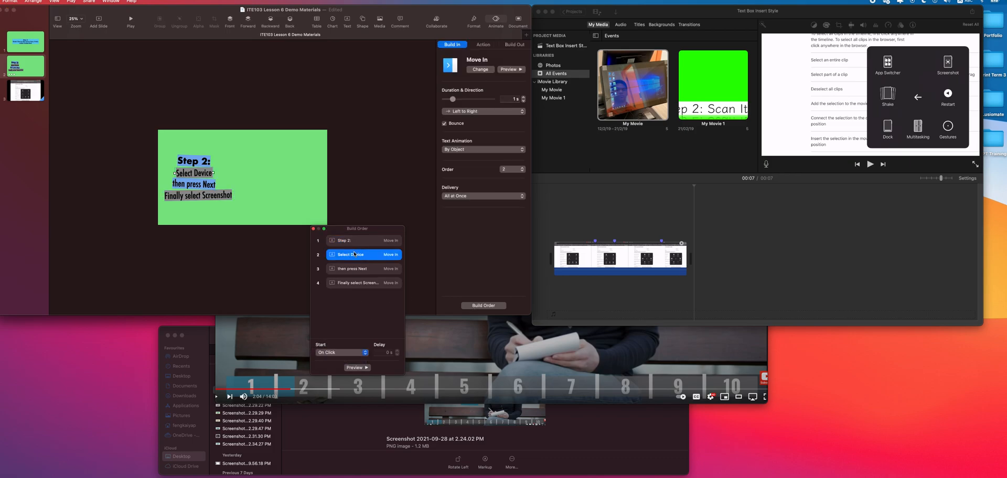
drag(355, 254, 352, 274)
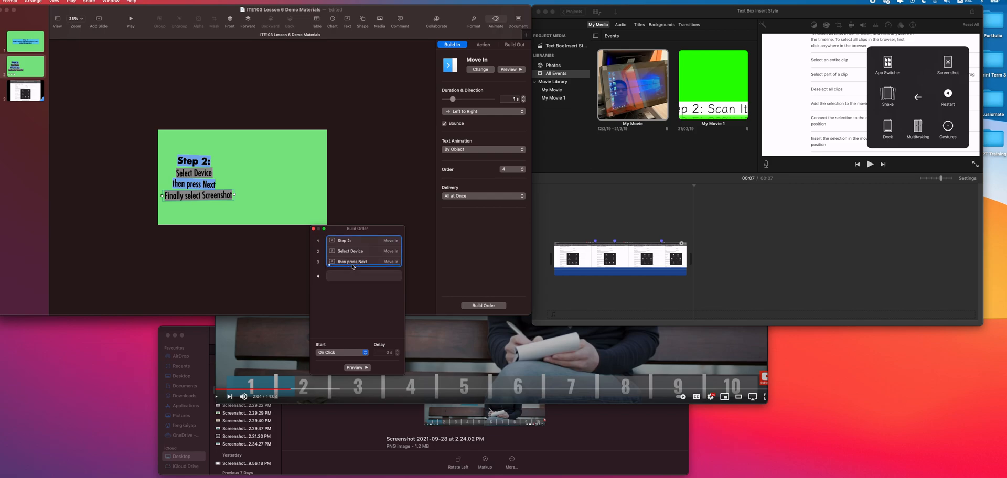
click(337, 290)
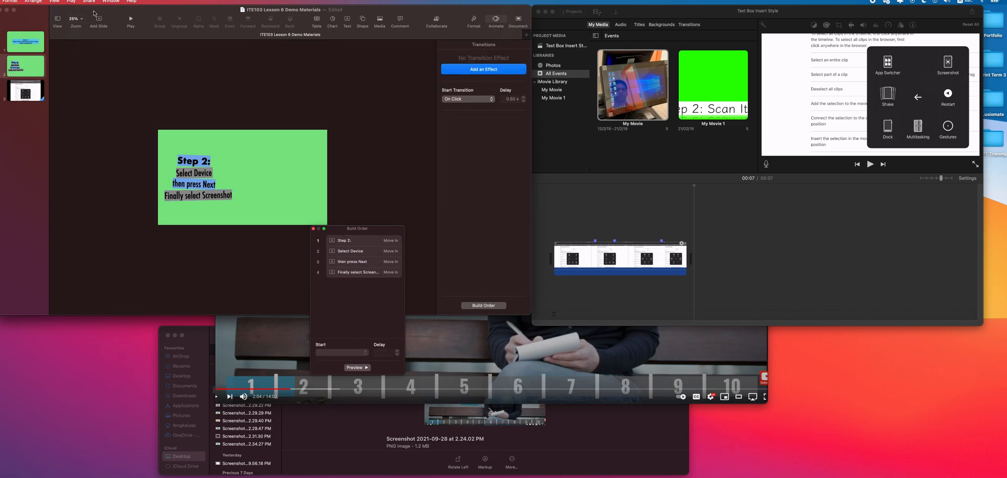
click(130, 22)
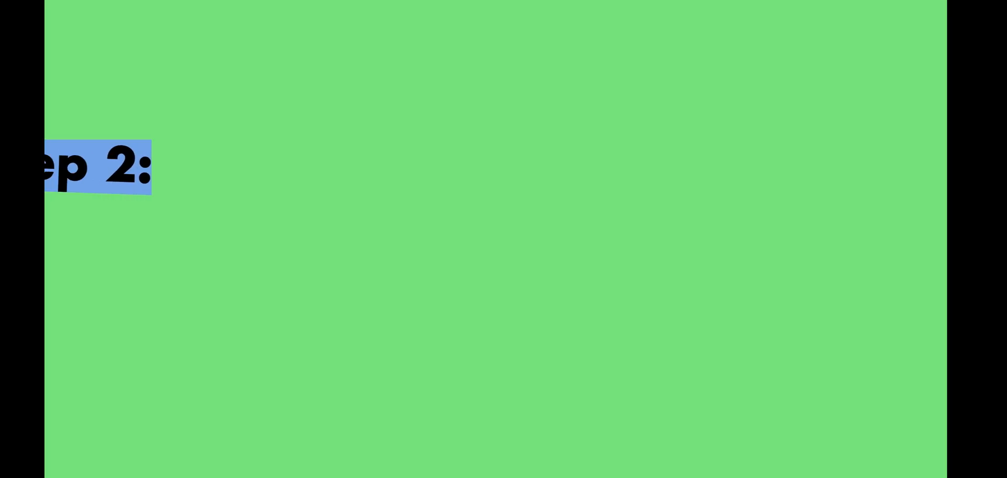
key(Escape)
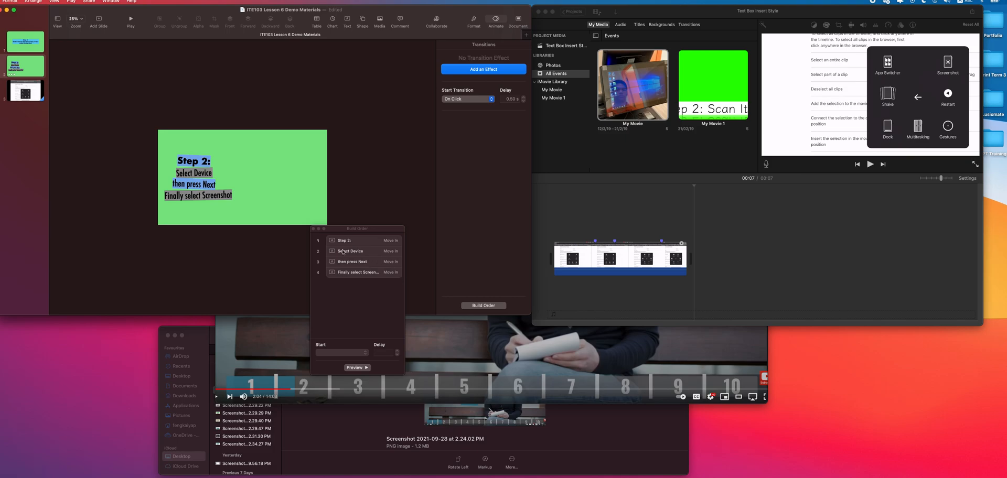
- Delete all four Move In builds from the build order
click(347, 241)
shift+click(370, 274)
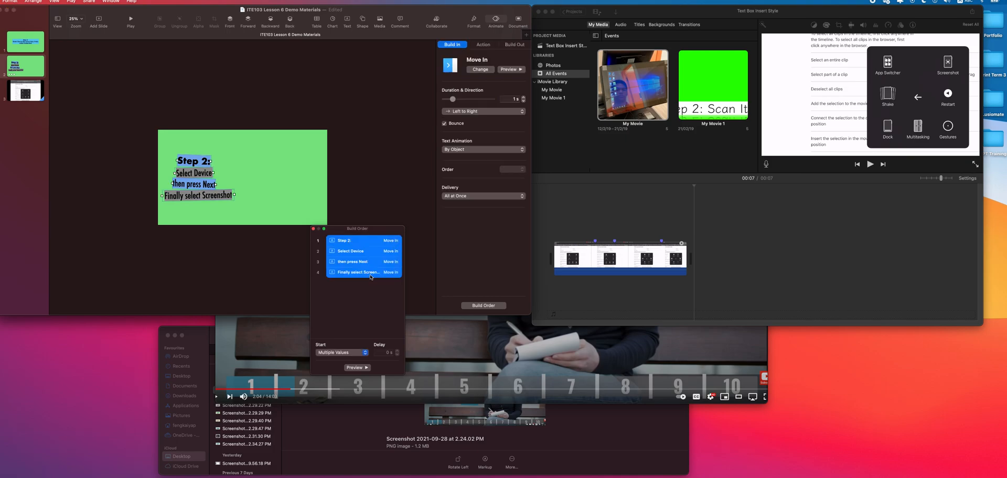
key(Delete)
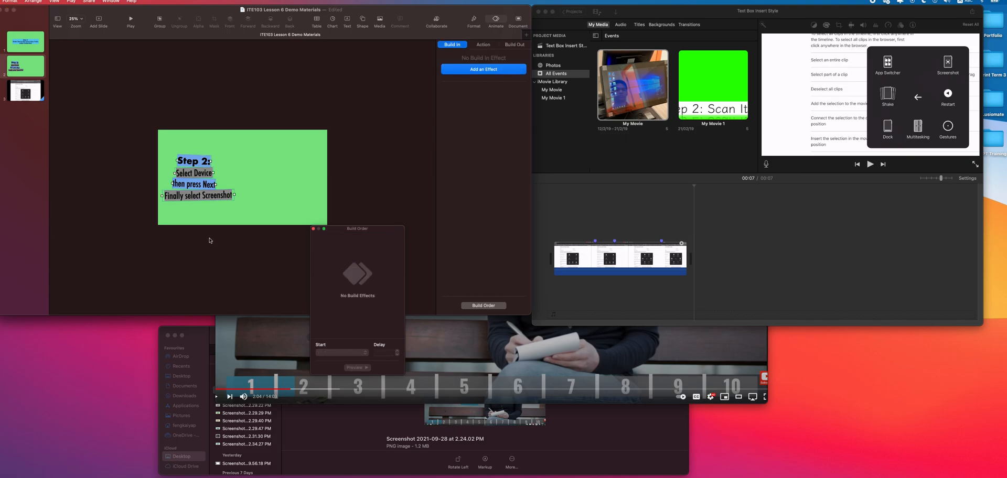
click(212, 222)
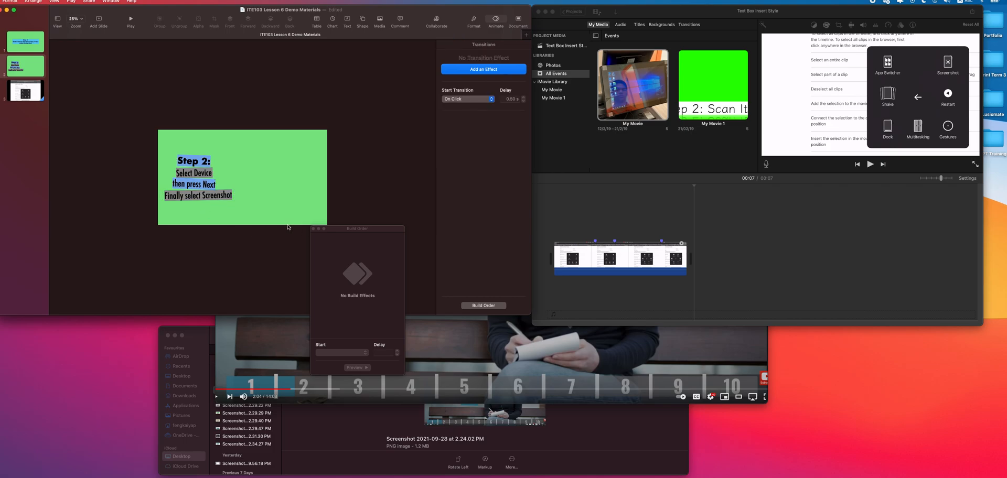
- Group the four caption lines into a single object
drag(227, 209, 157, 140)
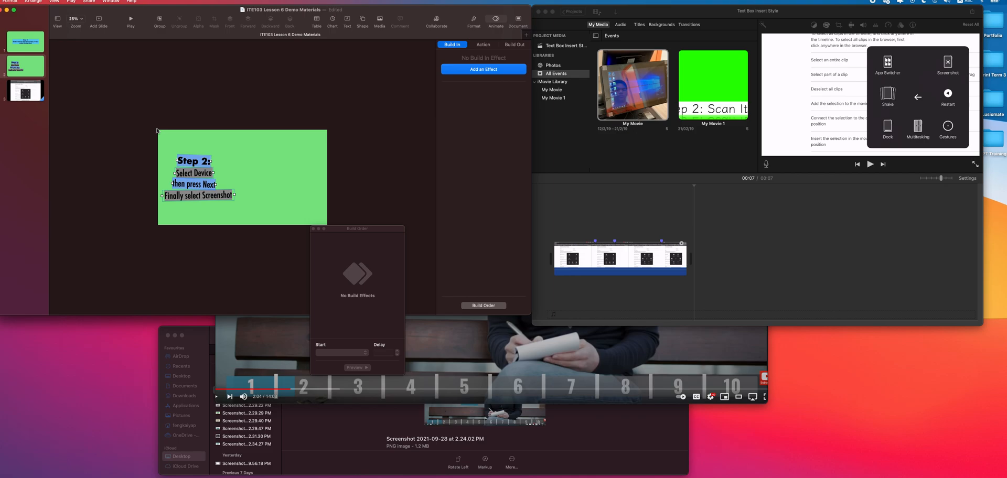
right_click(193, 182)
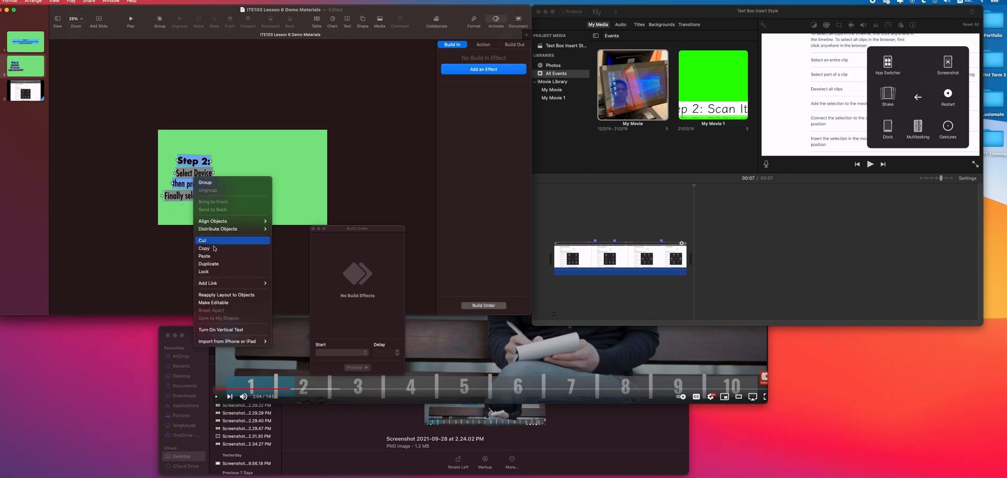
click(220, 187)
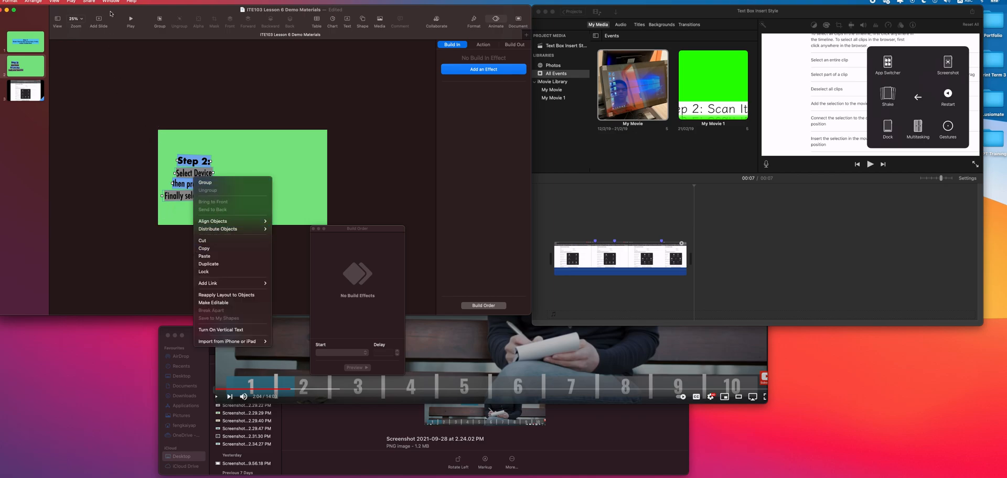
click(159, 22)
mouse_move(192, 185)
mouse_down()
mouse_move(107, 182)
mouse_move(186, 184)
mouse_move(255, 241)
mouse_move(242, 208)
mouse_move(186, 185)
mouse_move(200, 185)
mouse_up()
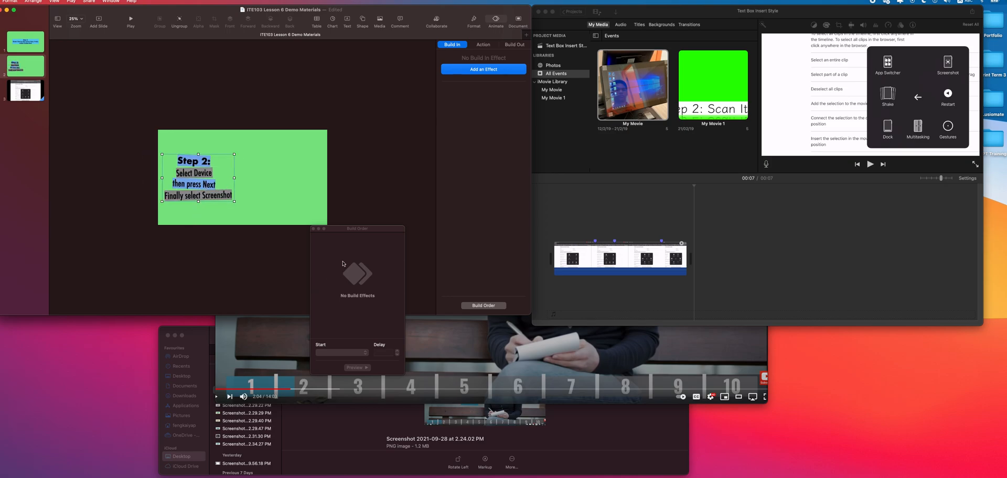
- Close the build order list and add a left-to-right Move In build to the grouped caption with a 0.9 s duration
click(313, 229)
click(450, 71)
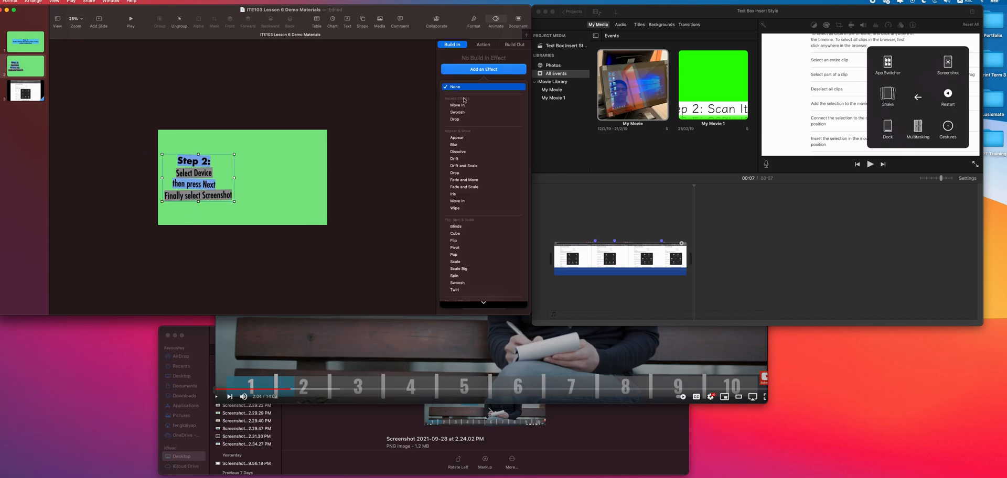
click(468, 105)
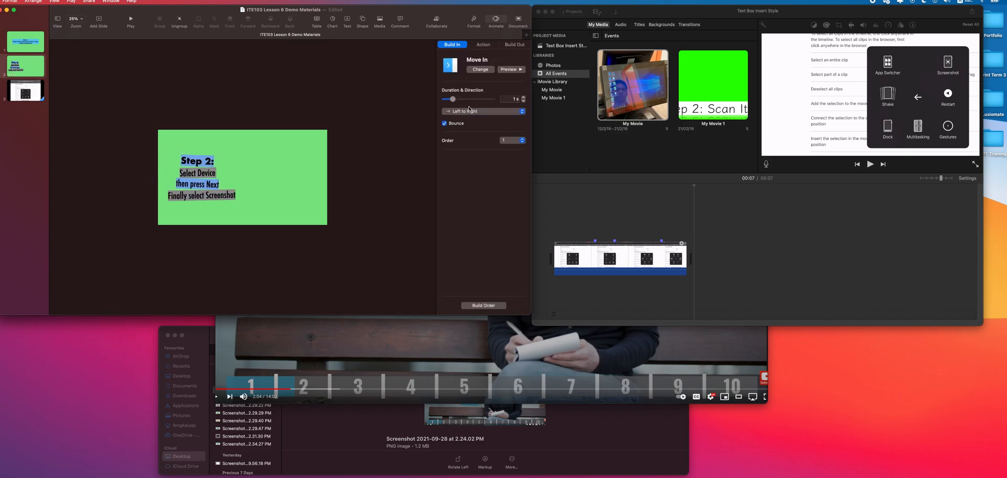
drag(451, 98, 452, 99)
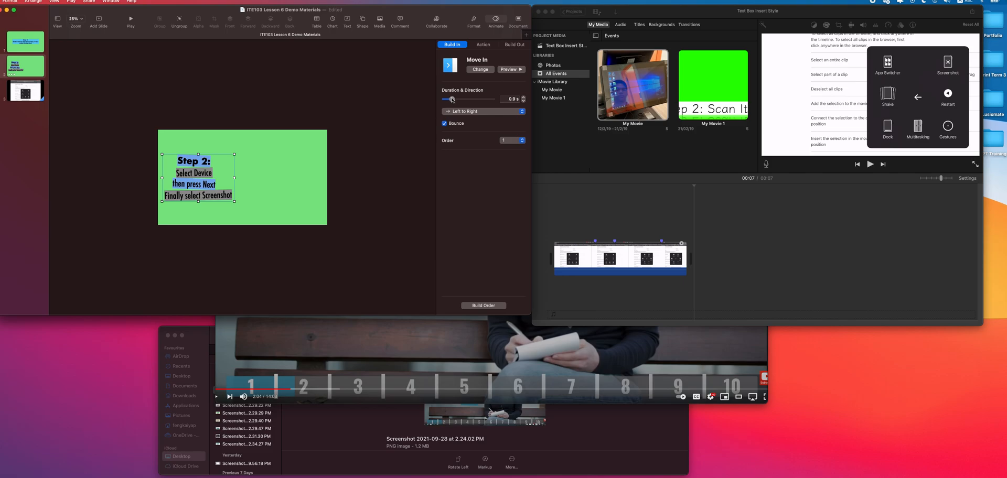
click(366, 177)
- Export only slide 2, the grouped Step 2 caption, as a self-playing 1080p movie to the Downloads folder
click(41, 73)
key(Up)
key(Down)
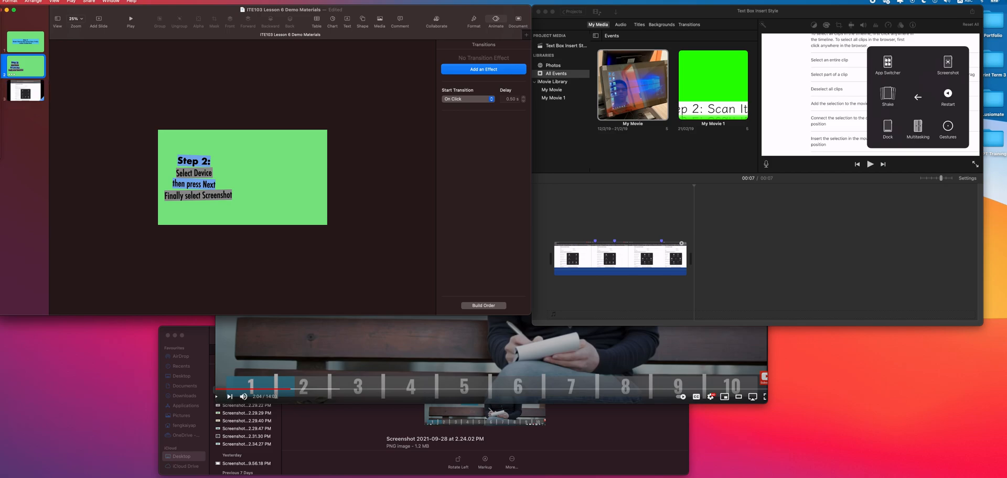
mouse_move(1, 92)
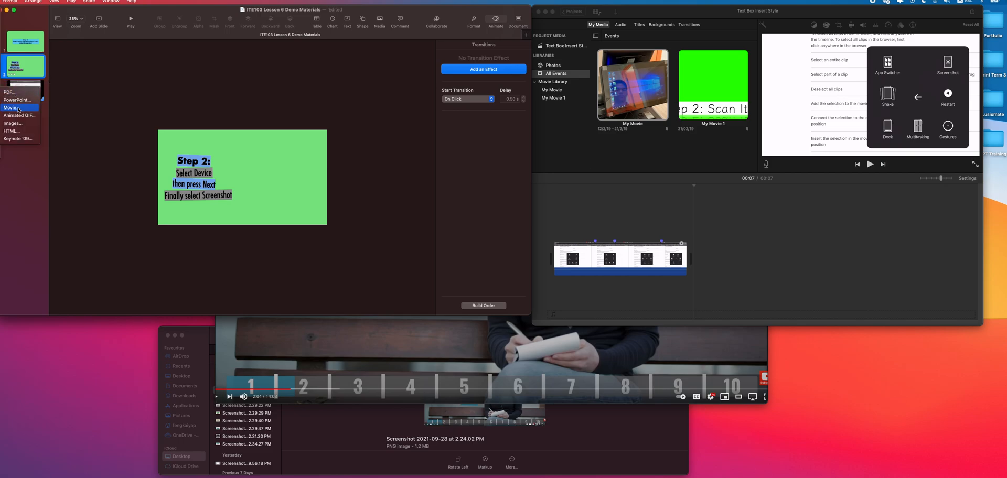
click(18, 108)
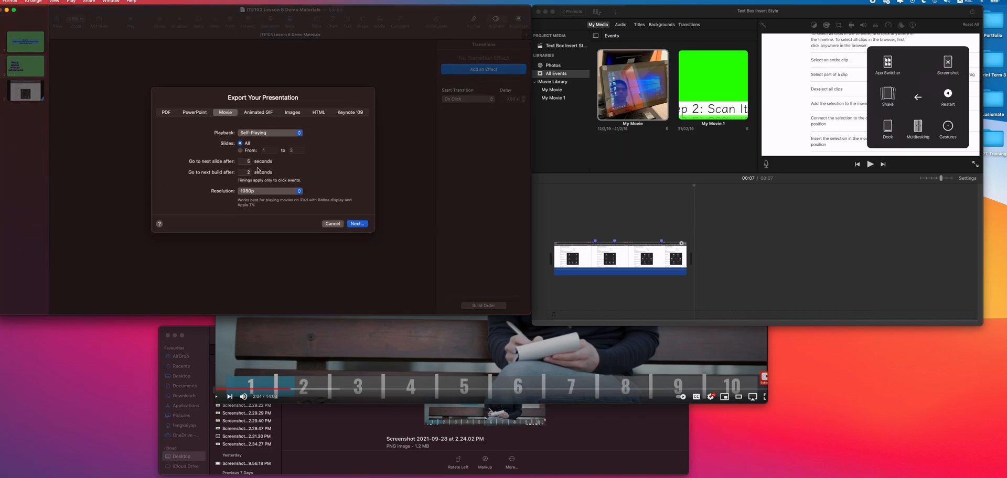
click(250, 152)
text(2)
click(301, 152)
key(BackSpace)
text(2)
double_click(246, 162)
click(357, 224)
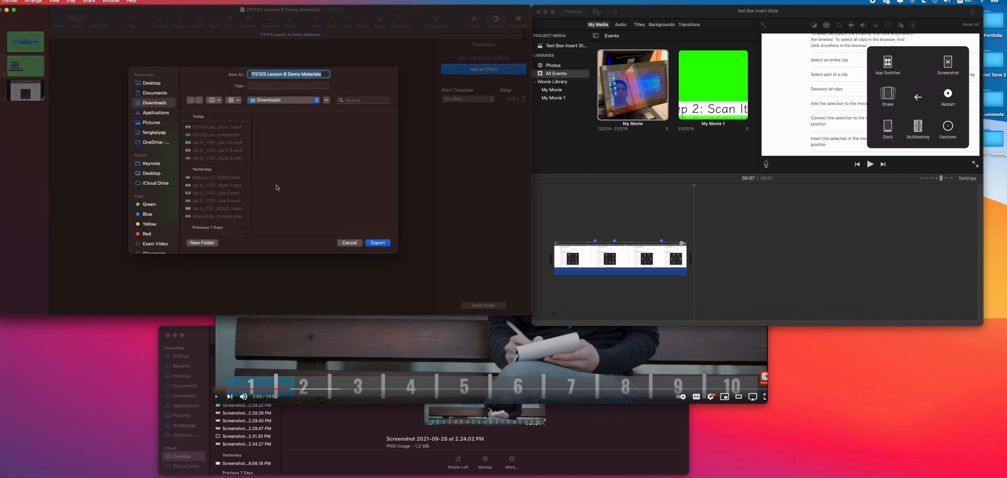
click(381, 245)
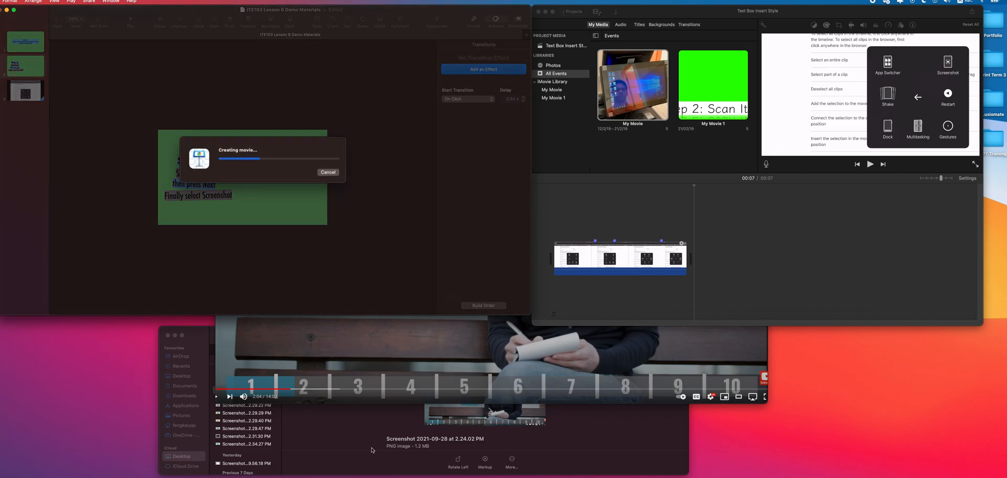
- Add the exported ITE103 Lesson 6 Demo Materials movie from Downloads to the iMovie timeline, above the start of the main clip
click(367, 447)
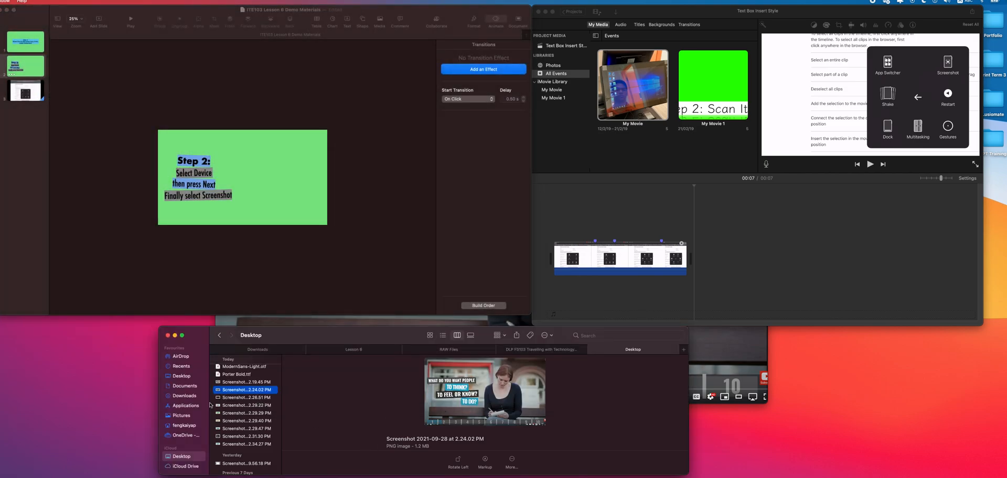
click(262, 350)
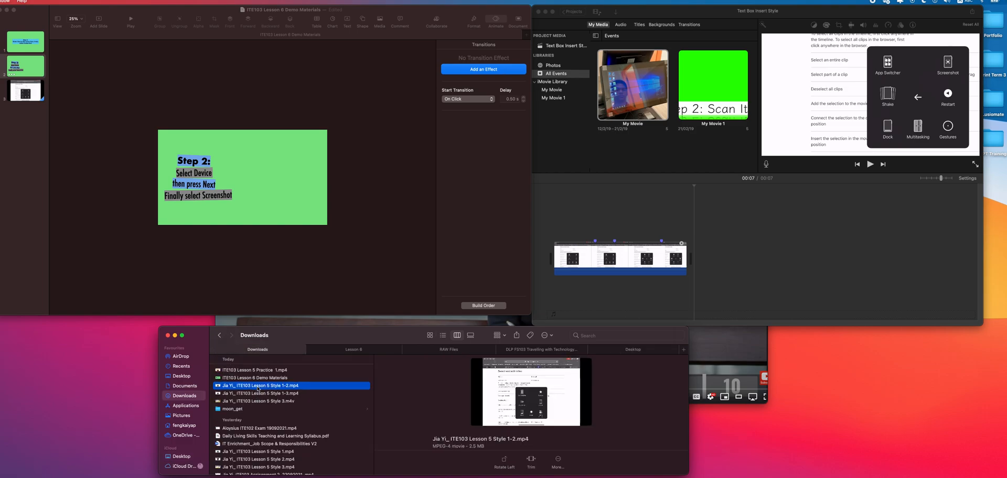
click(257, 379)
drag(257, 381, 554, 224)
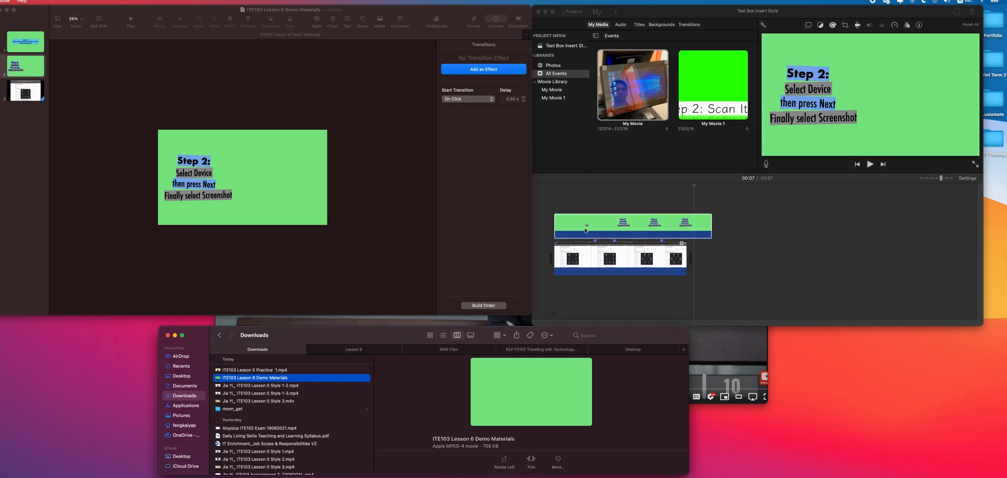
- Set the caption clip's video overlay mode to Green/Blue Screen
click(846, 25)
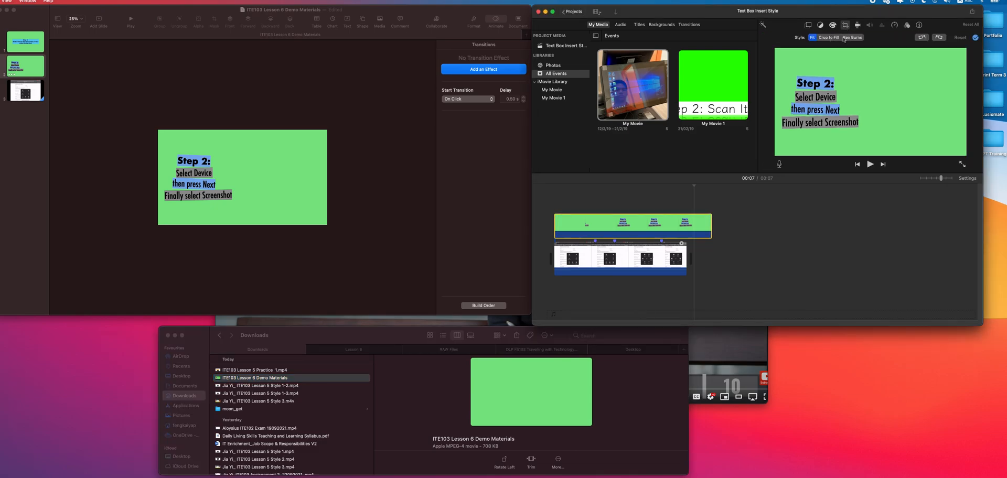
click(808, 27)
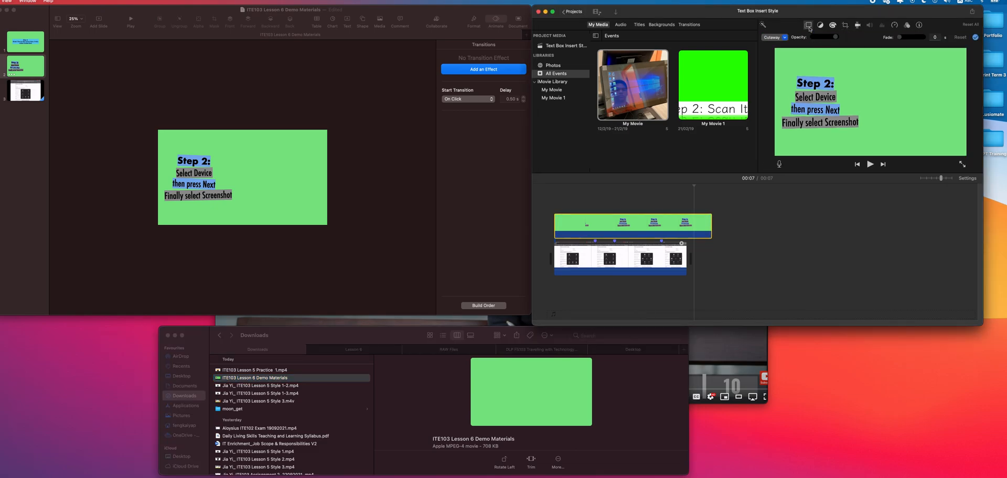
click(781, 38)
click(780, 54)
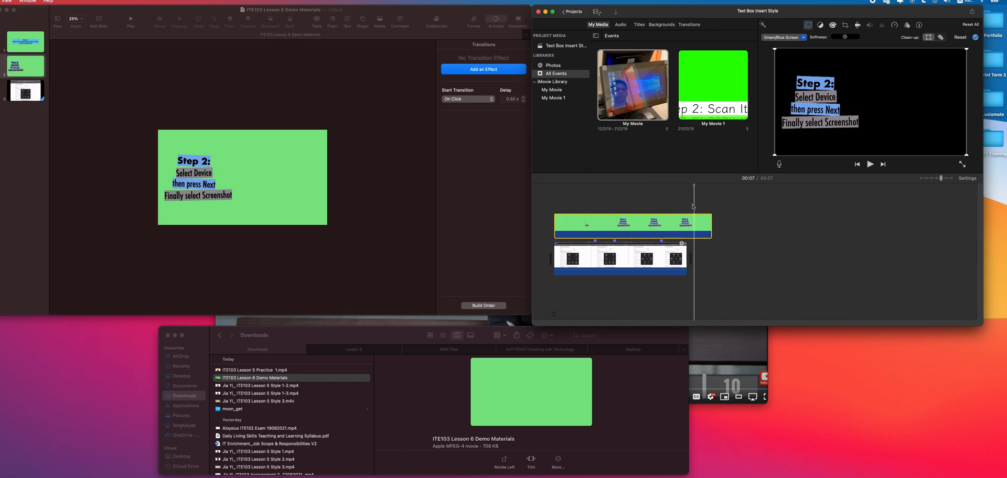
- Cut off about the first second of the caption clip and move the remainder to the start of the main clip
click(580, 231)
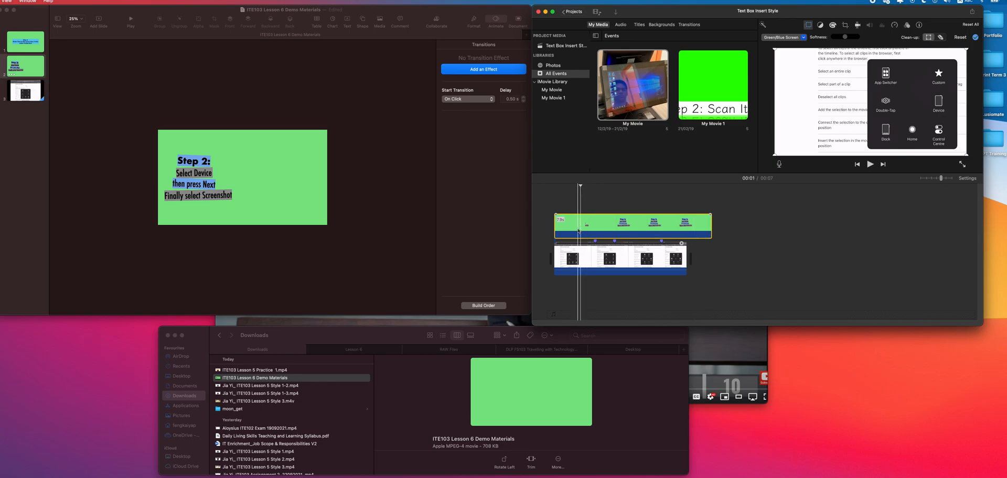
key(super+b)
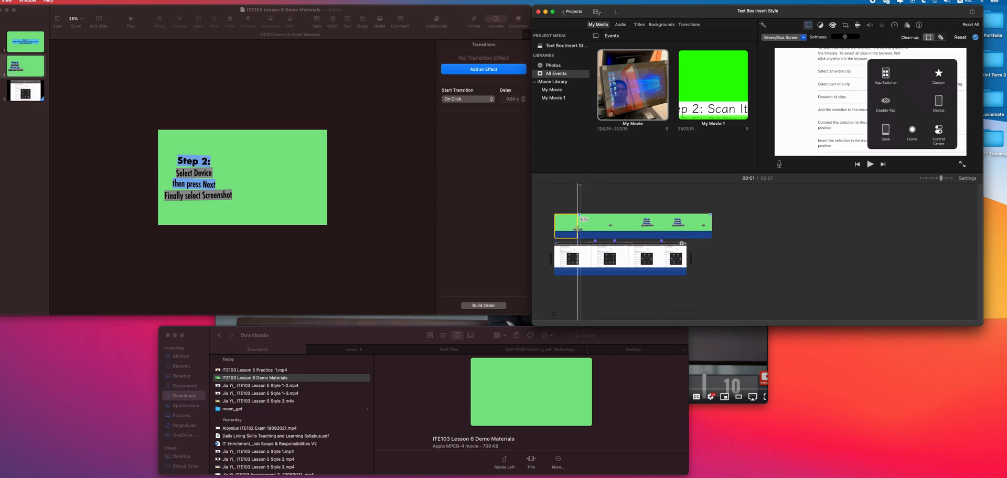
key(Delete)
drag(626, 220, 599, 224)
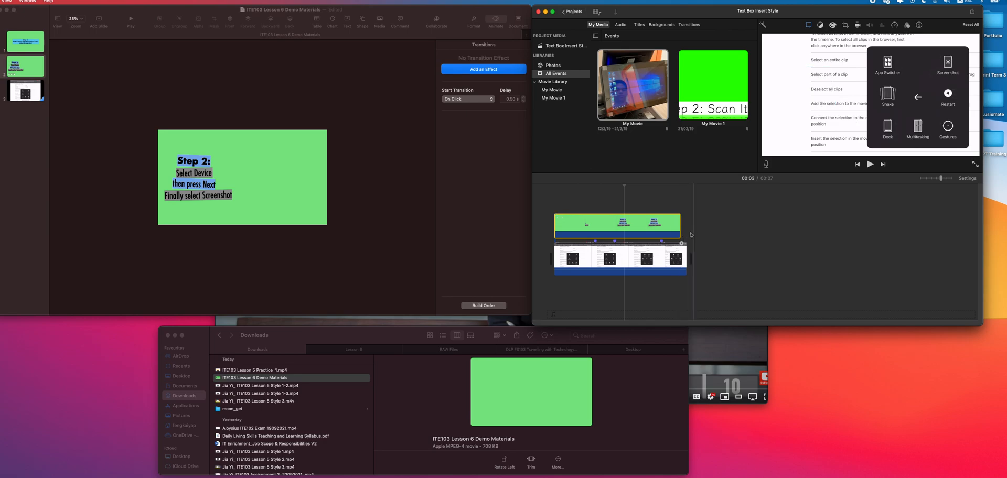
- Adjust the caption clip's position and start edge to span nearly the whole main clip, and play the project from the beginning
click(669, 231)
mouse_move(655, 228)
mouse_down()
mouse_move(670, 229)
mouse_move(636, 230)
mouse_up()
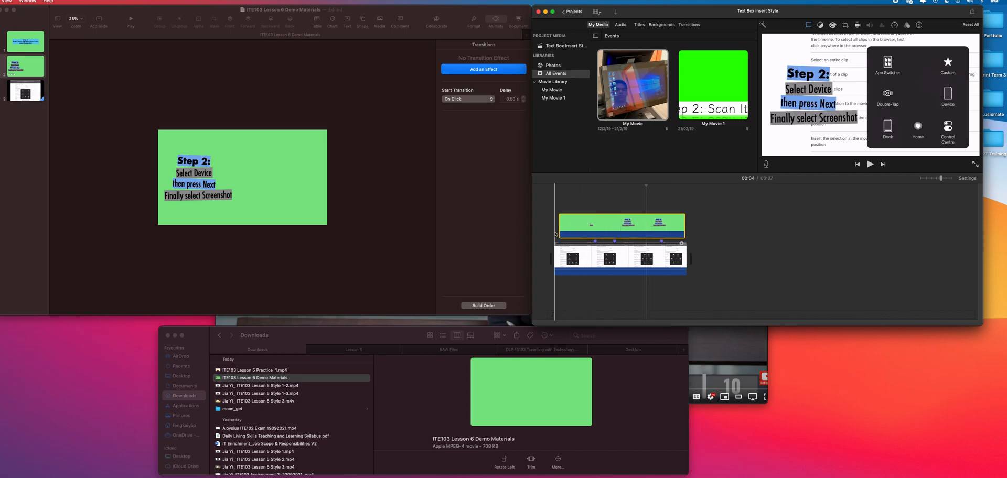
drag(555, 235, 544, 215)
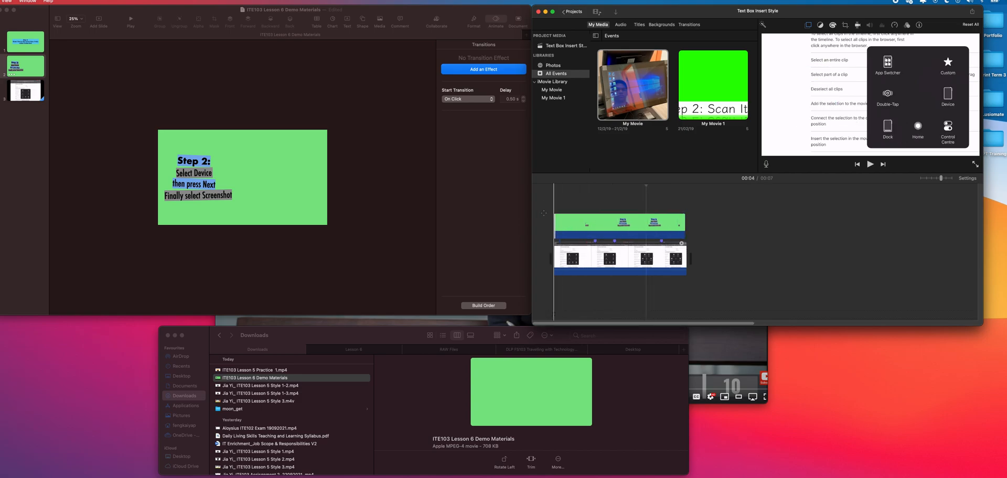
key(space)
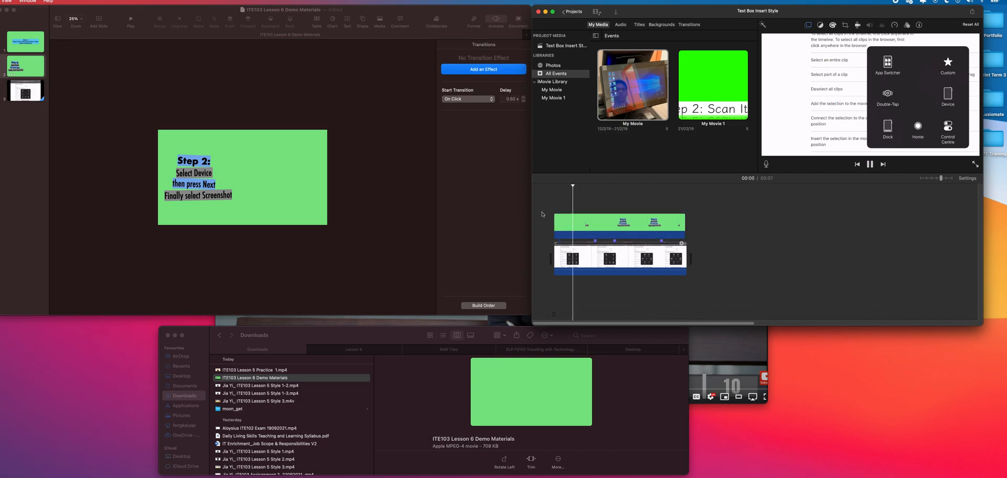